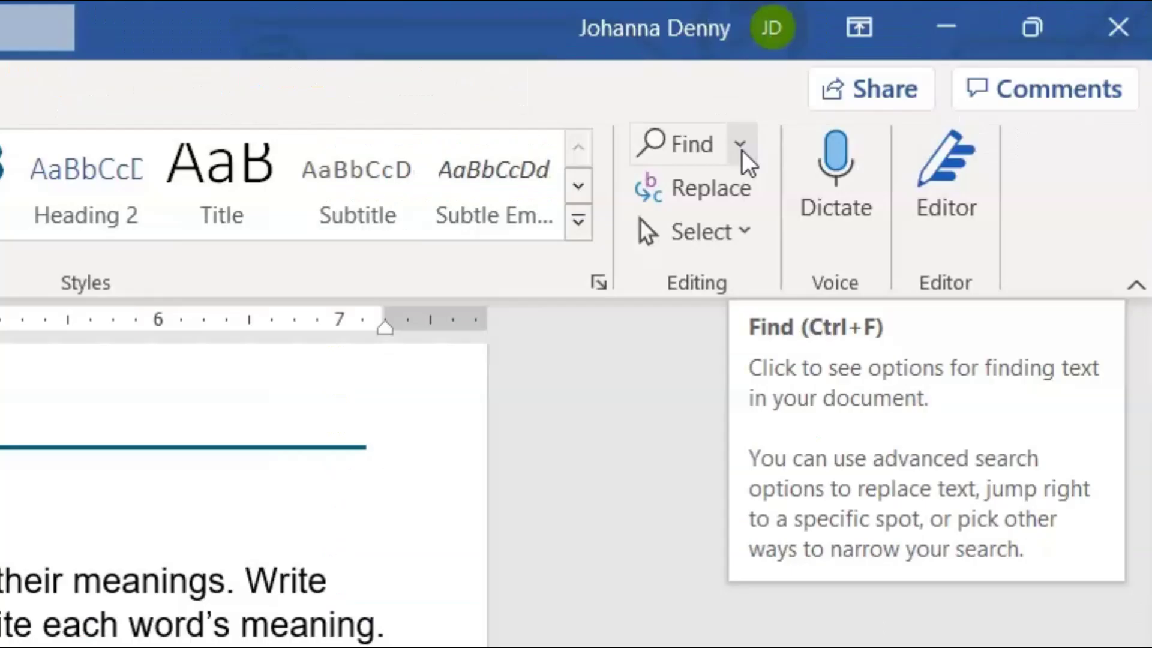
Step: Open Advanced Find and clear the old 'er' from the Find what box
{"action": "left_click", "coordinate": [987, 61]}
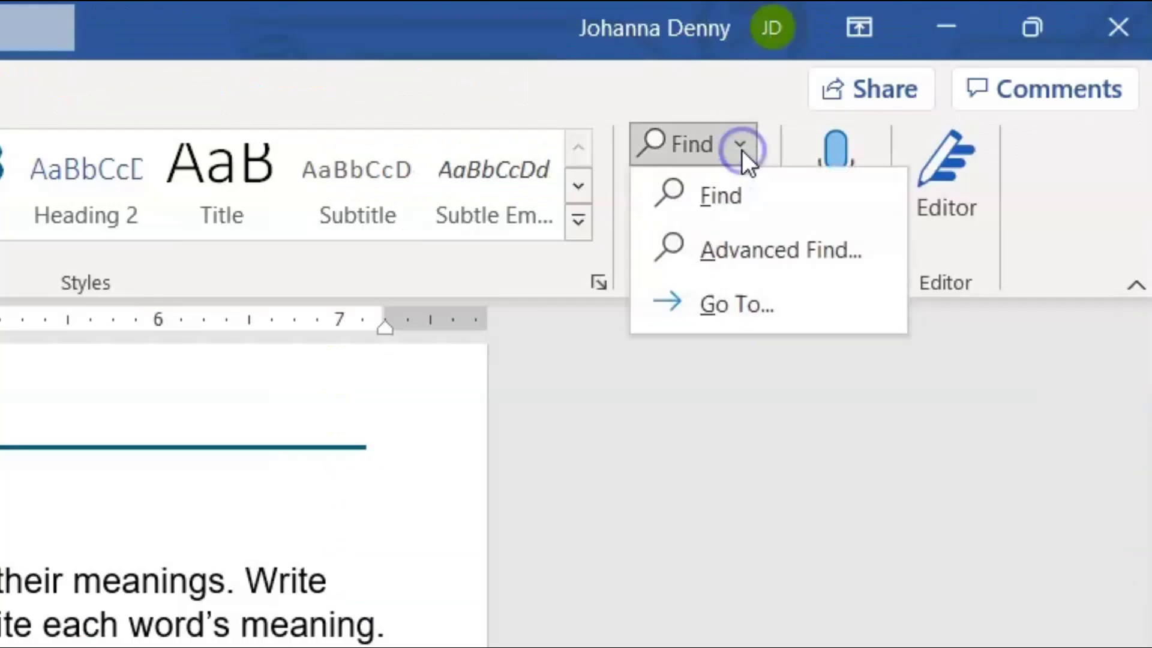
{"action": "left_click", "coordinate": [783, 250]}
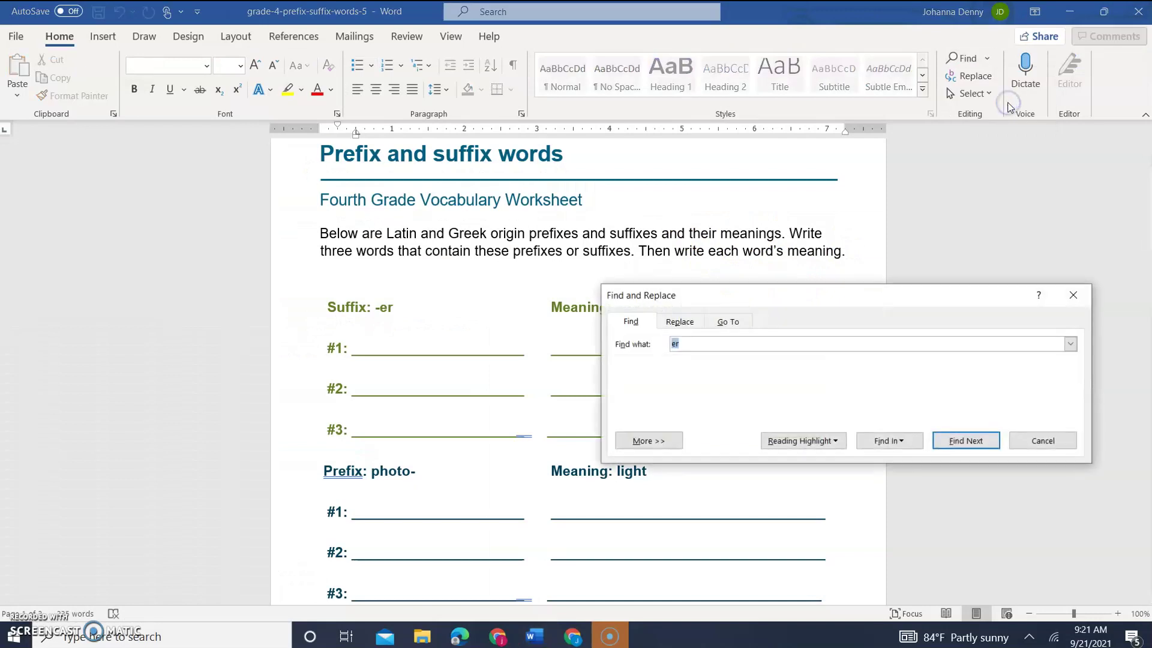
{"action": "key", "text": "BackSpace"}
{"action": "left_click", "coordinate": [432, 363]}
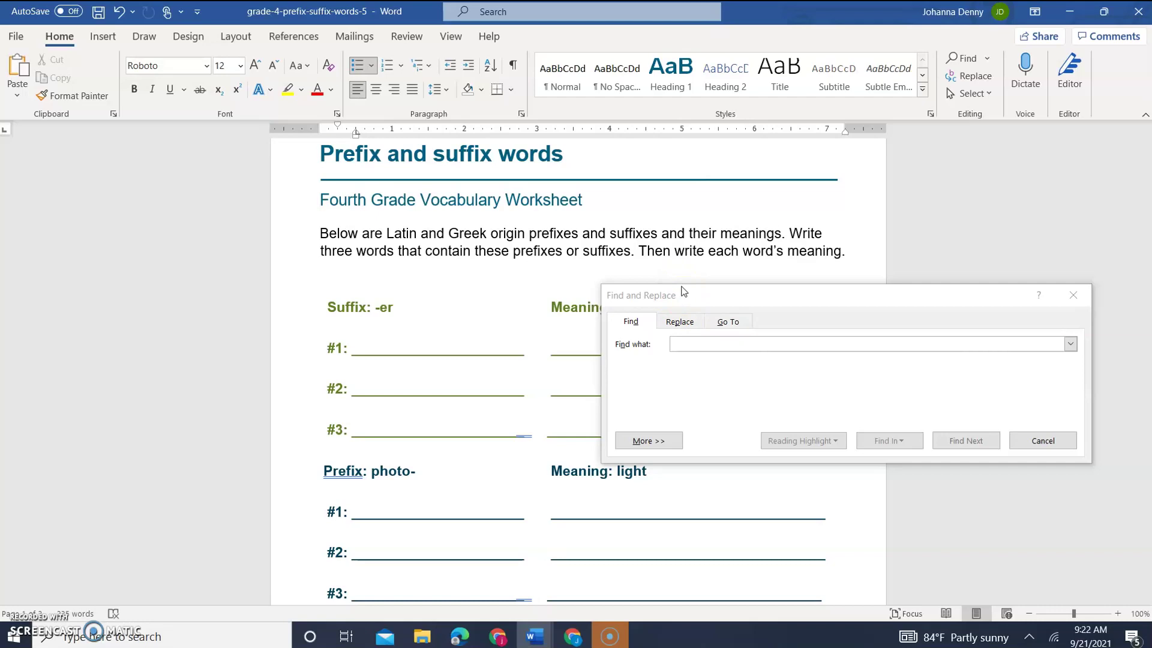
Step: Move the Find dialog aside, expand the More options, and turn on Match suffix
{"action": "left_click", "coordinate": [725, 298]}
{"action": "left_click_drag", "start_coordinate": [725, 298], "coordinate": [464, 260]}
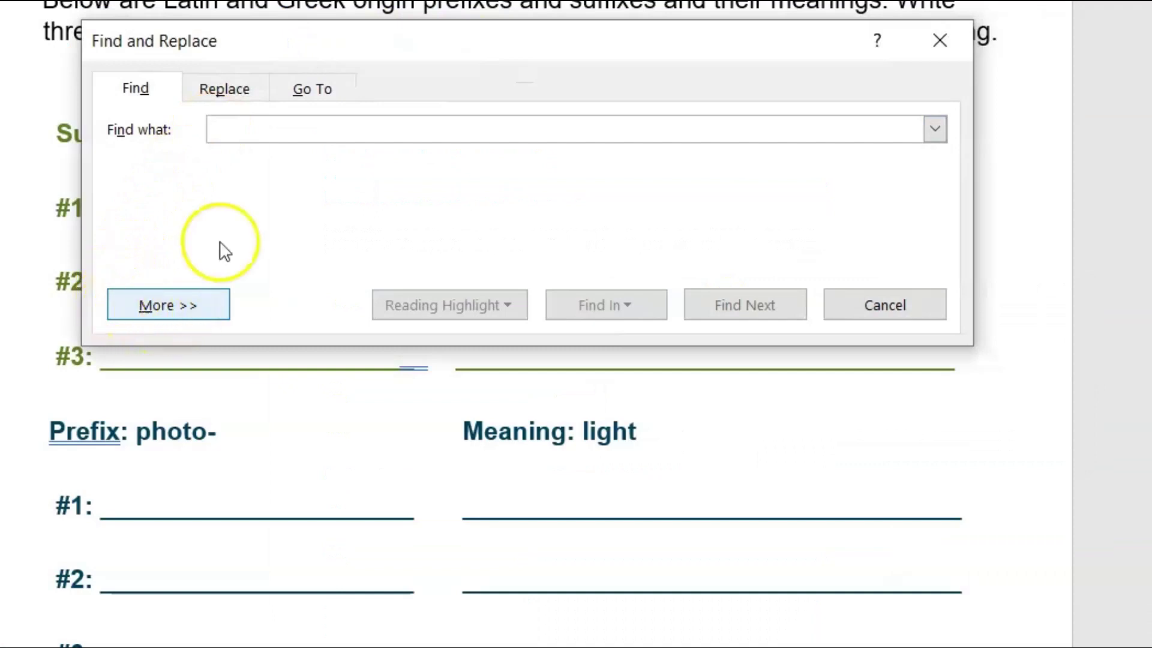
{"action": "left_click_drag", "start_coordinate": [232, 39], "coordinate": [179, 0]}
{"action": "left_click", "coordinate": [113, 150]}
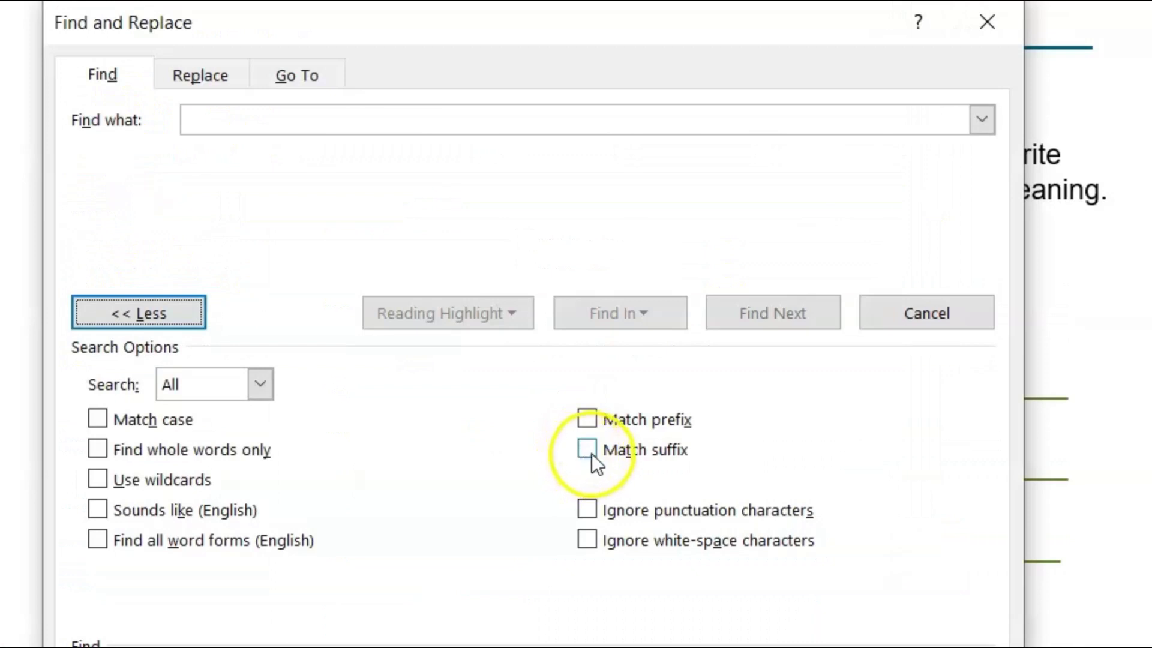
{"action": "left_click", "coordinate": [588, 449]}
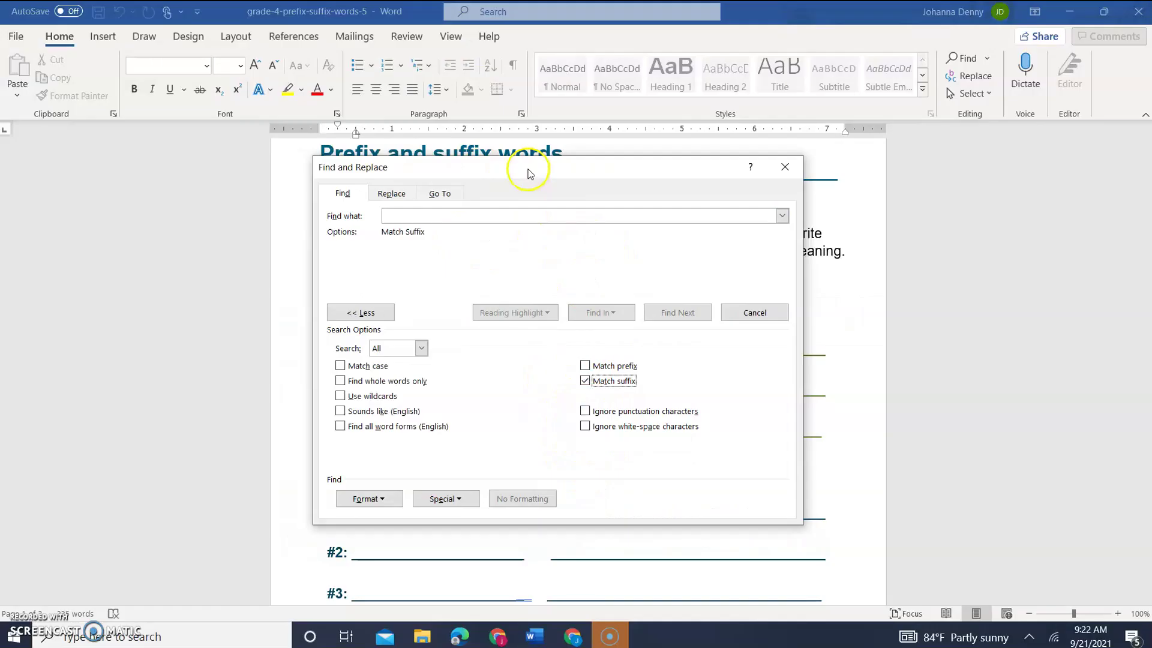
{"action": "left_click_drag", "start_coordinate": [447, 30], "coordinate": [749, 163]}
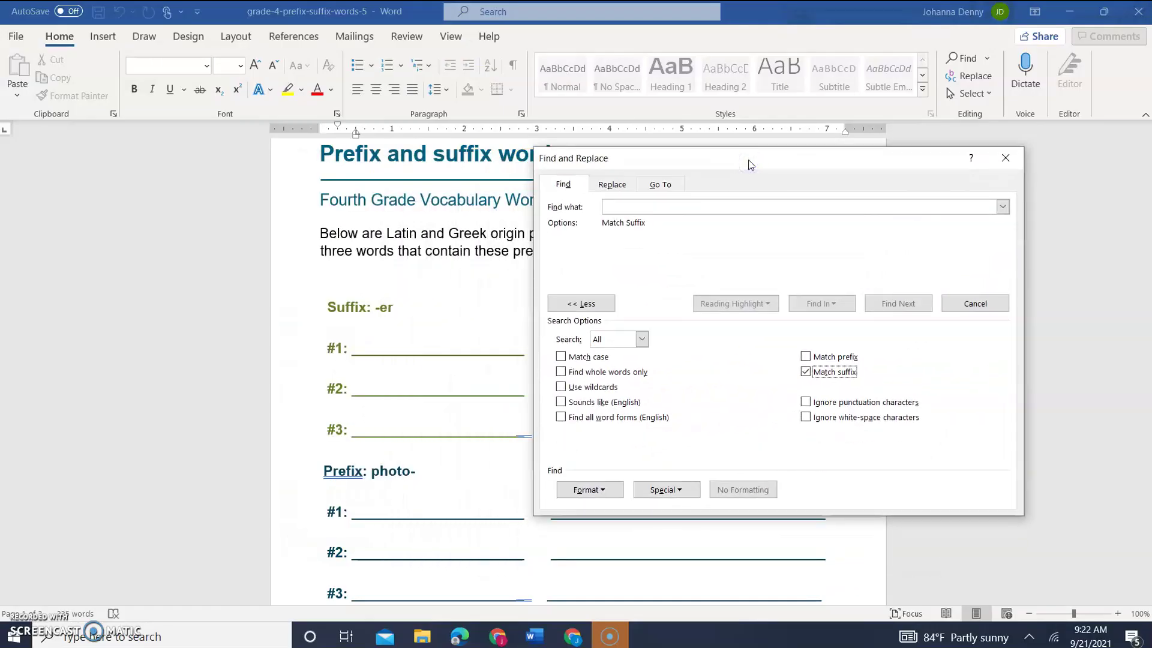
Step: Scroll the worksheet to the answer list of -er words like teacher, blender and driver
{"action": "scroll", "coordinate": [406, 336], "scroll_direction": "down", "scroll_amount": 5}
{"action": "scroll", "coordinate": [405, 336], "scroll_direction": "down", "scroll_amount": 12}
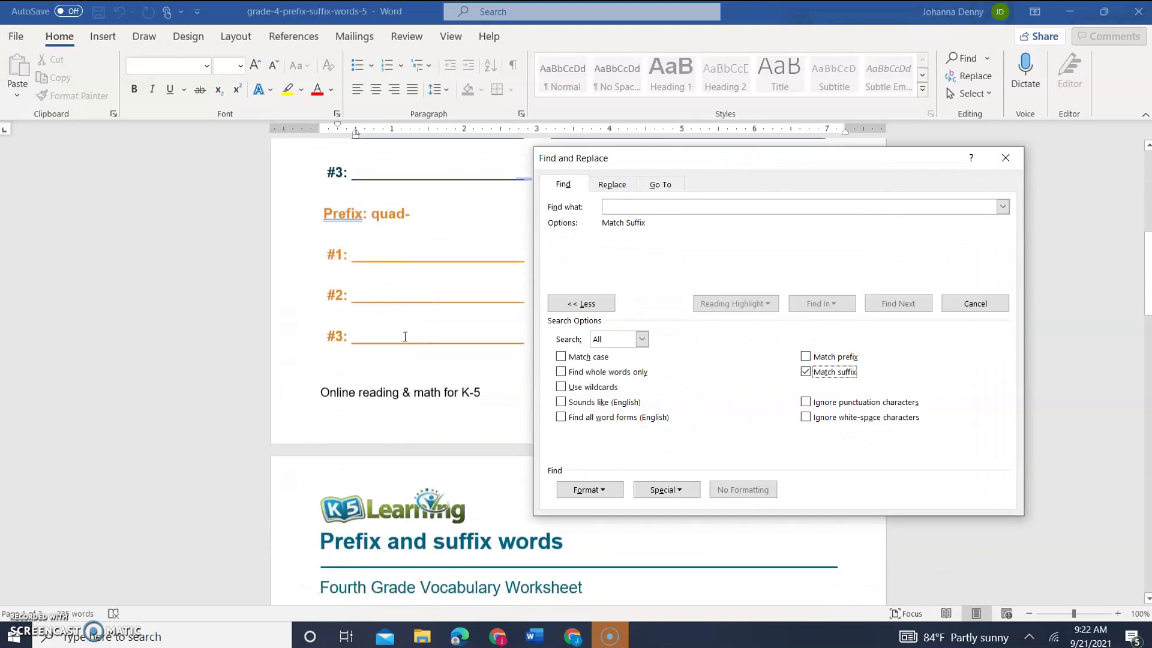
{"action": "scroll", "coordinate": [405, 337], "scroll_direction": "down", "scroll_amount": 4}
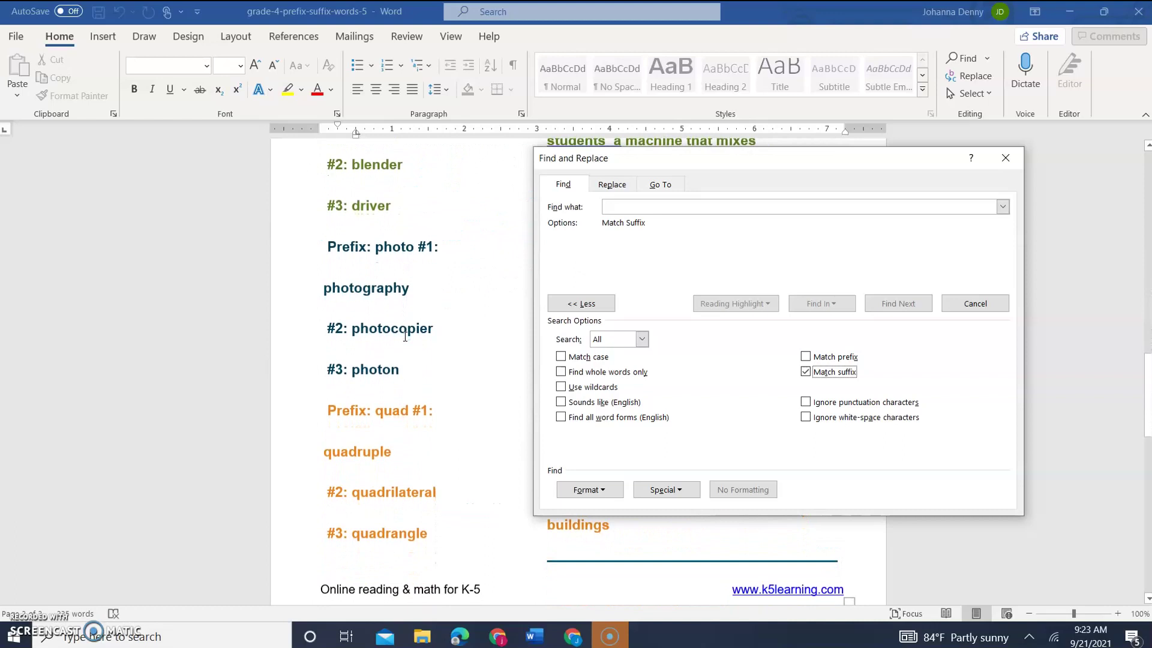
{"action": "scroll", "coordinate": [405, 336], "scroll_direction": "up", "scroll_amount": 1}
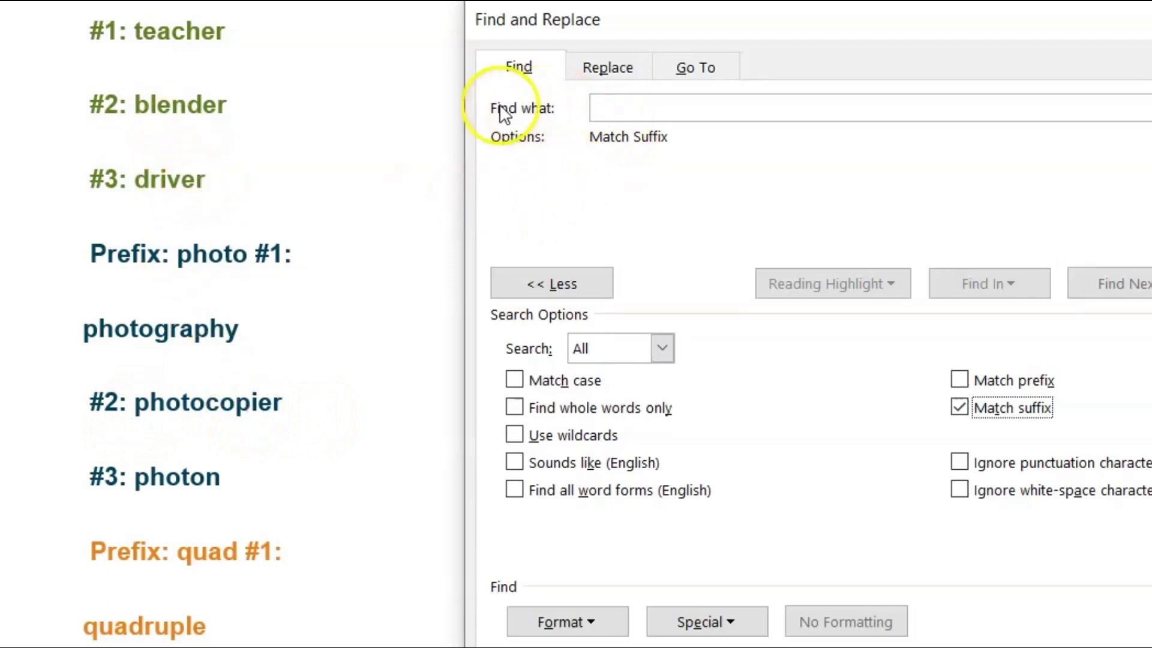
{"action": "left_click", "coordinate": [608, 106]}
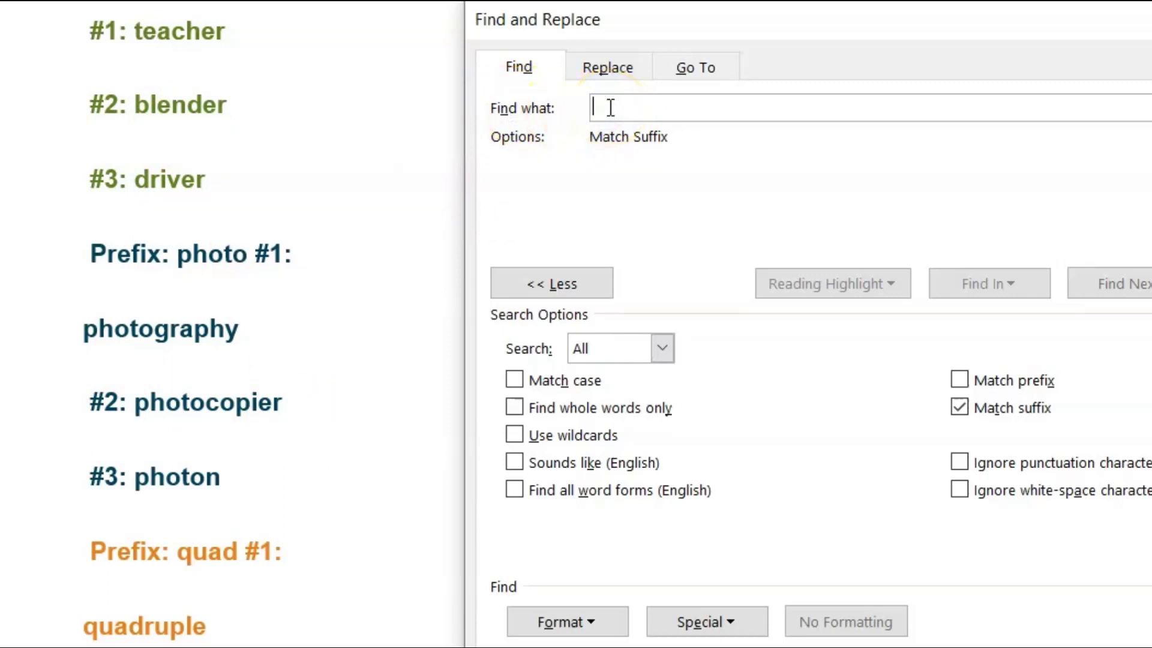
Step: Search for 'er' with Match suffix off, finding it mid-word in 'interdenominational'
{"action": "type", "text": "er"}
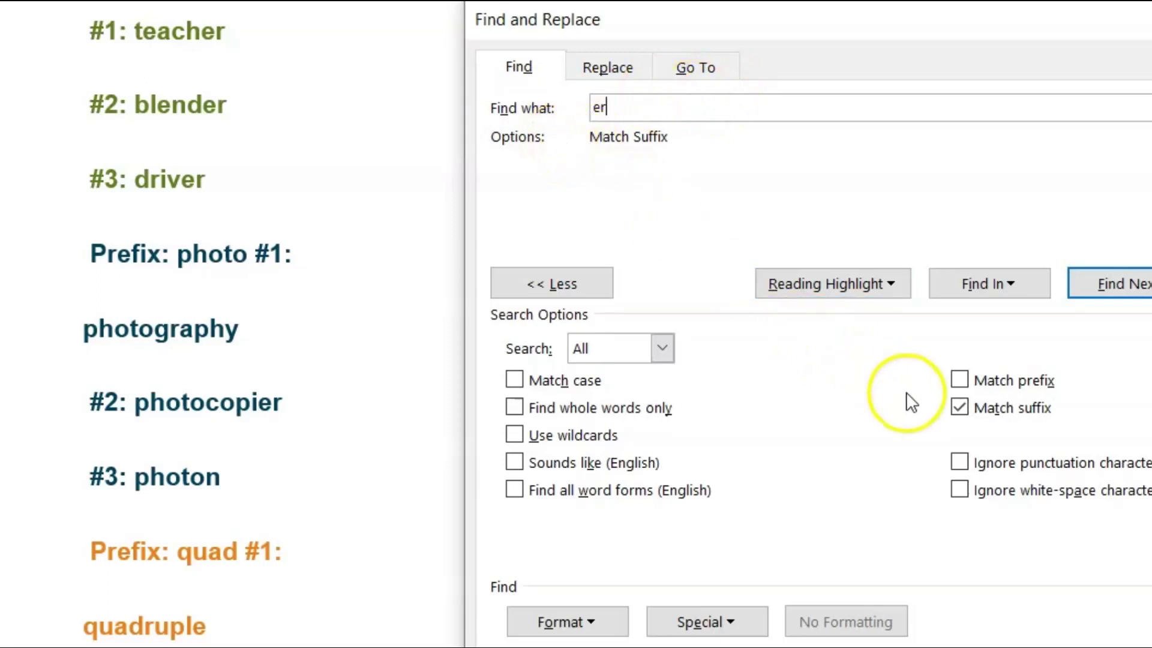
{"action": "left_click", "coordinate": [958, 409]}
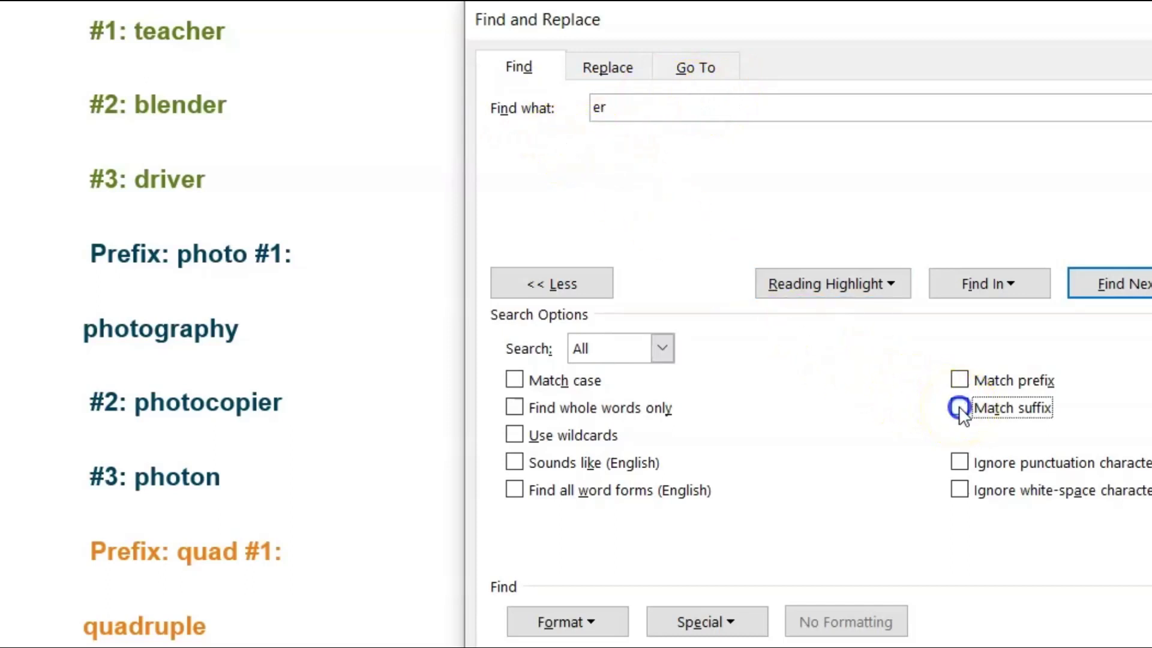
{"action": "left_click", "coordinate": [1101, 283]}
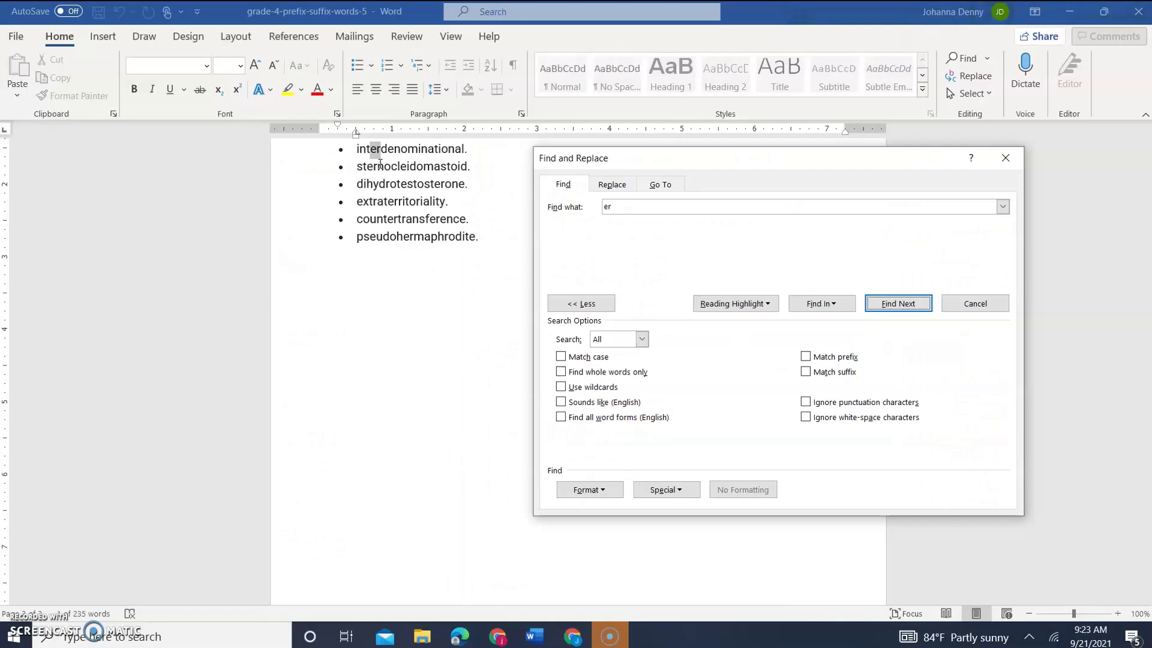
{"action": "left_click", "coordinate": [688, 251]}
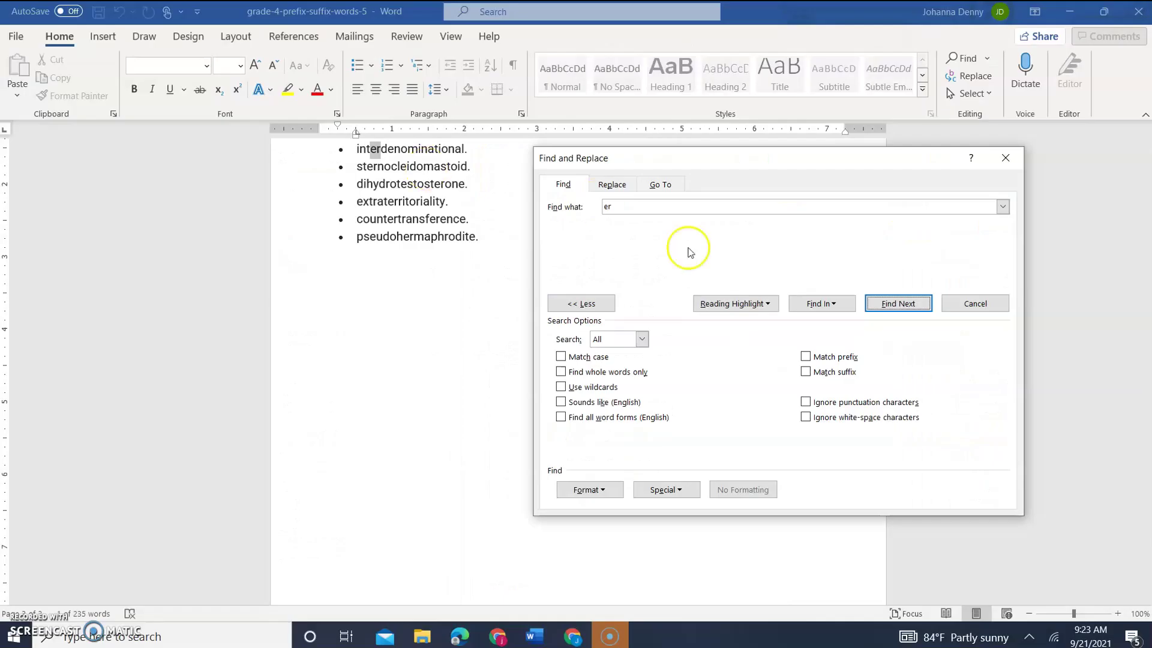
{"action": "left_click", "coordinate": [807, 377]}
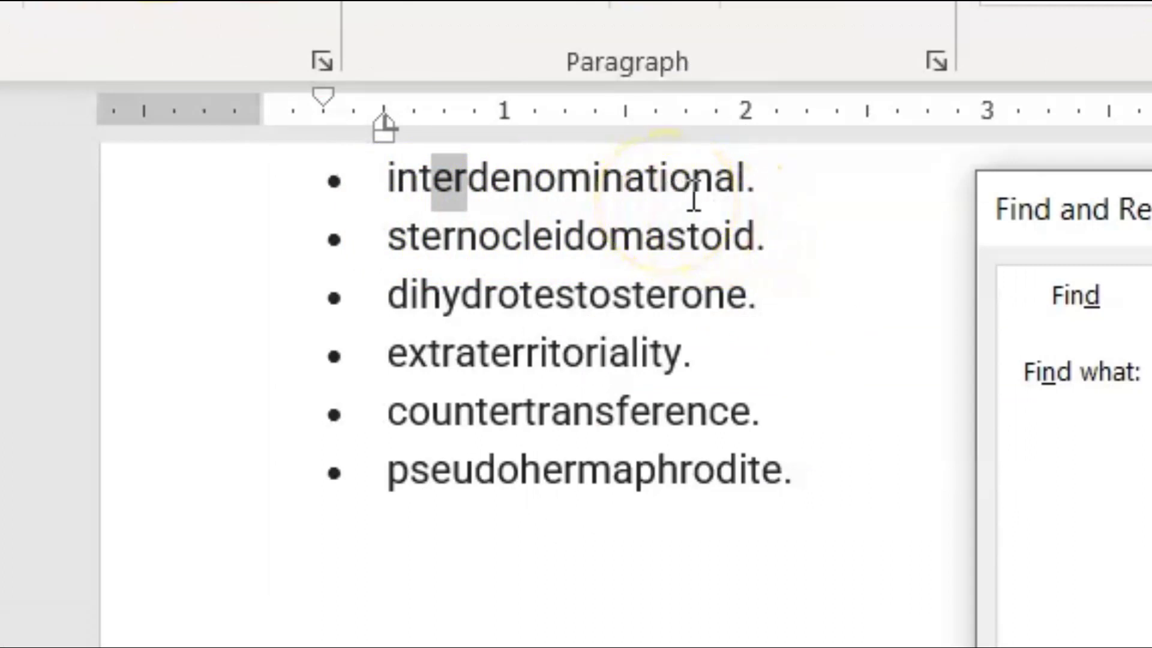
{"action": "scroll", "coordinate": [566, 423], "scroll_direction": "up", "scroll_amount": 4}
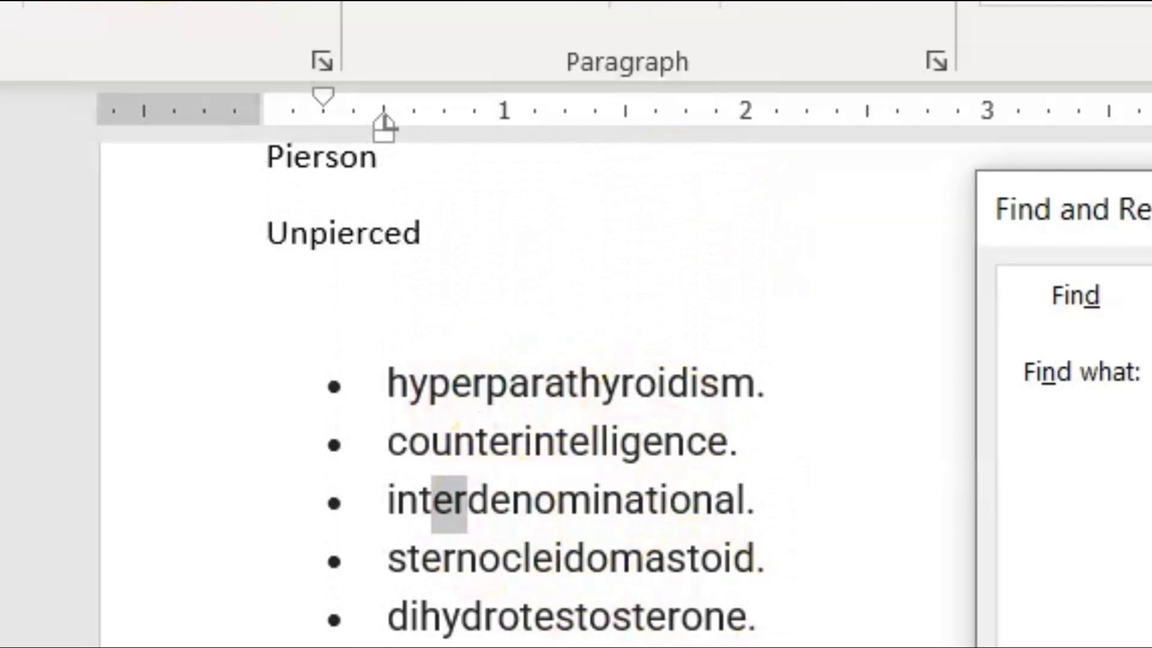
{"action": "left_click", "coordinate": [459, 386]}
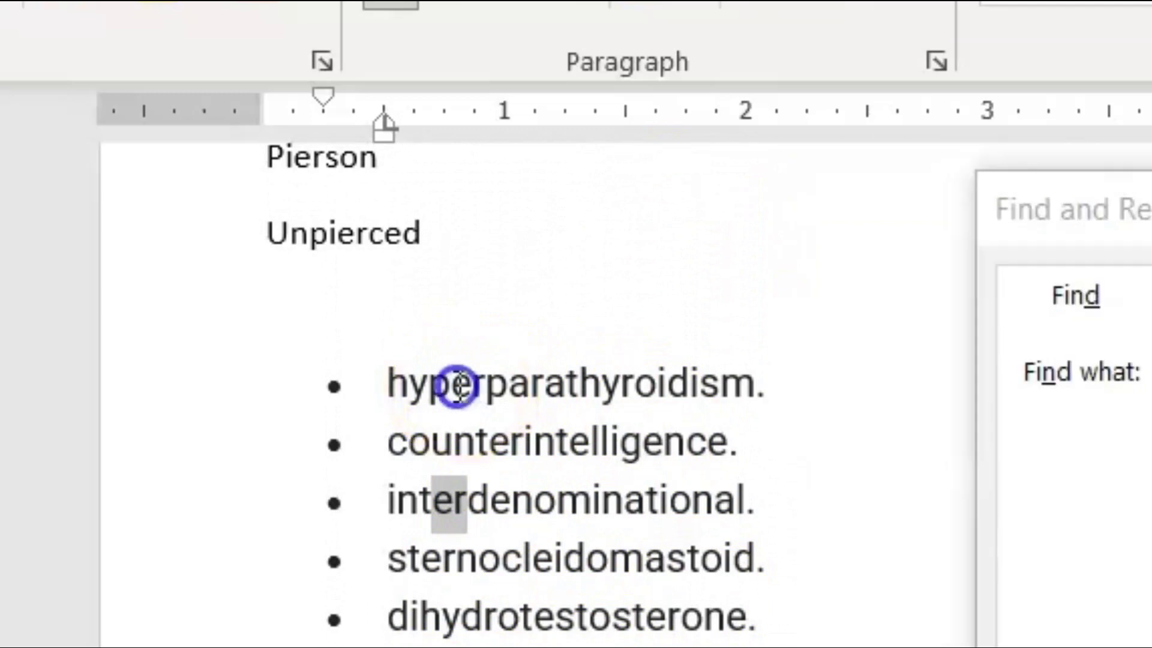
{"action": "left_click", "coordinate": [480, 385]}
{"action": "left_click_drag", "start_coordinate": [480, 385], "coordinate": [448, 378]}
{"action": "left_click_drag", "start_coordinate": [516, 445], "coordinate": [496, 460]}
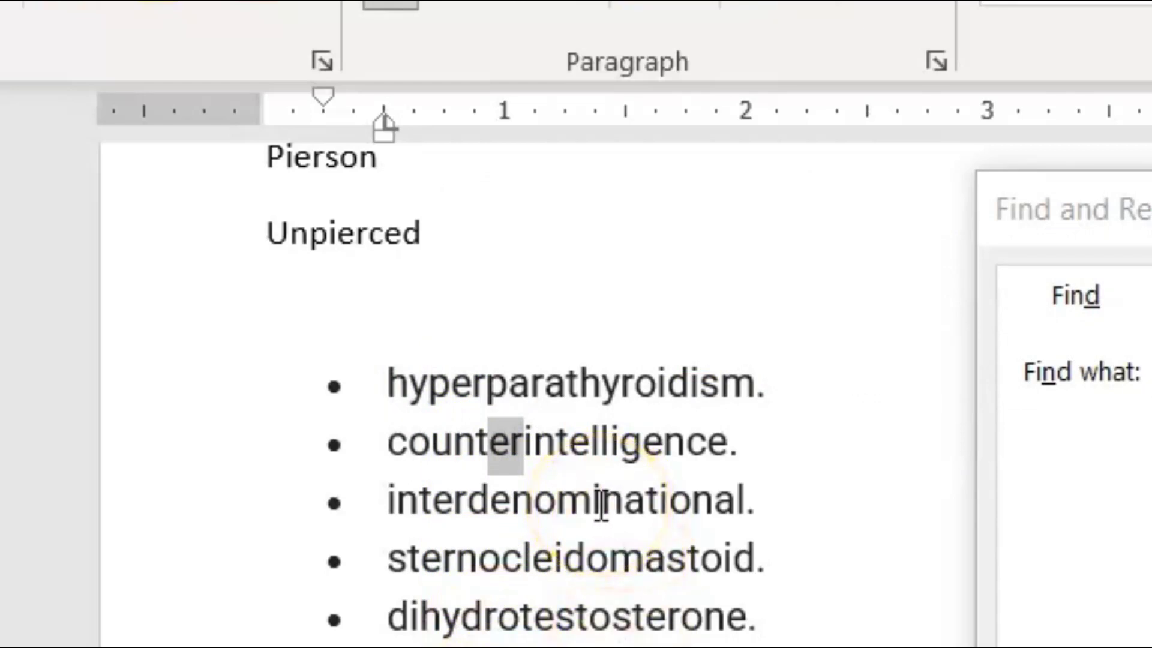
{"action": "left_click", "coordinate": [643, 440]}
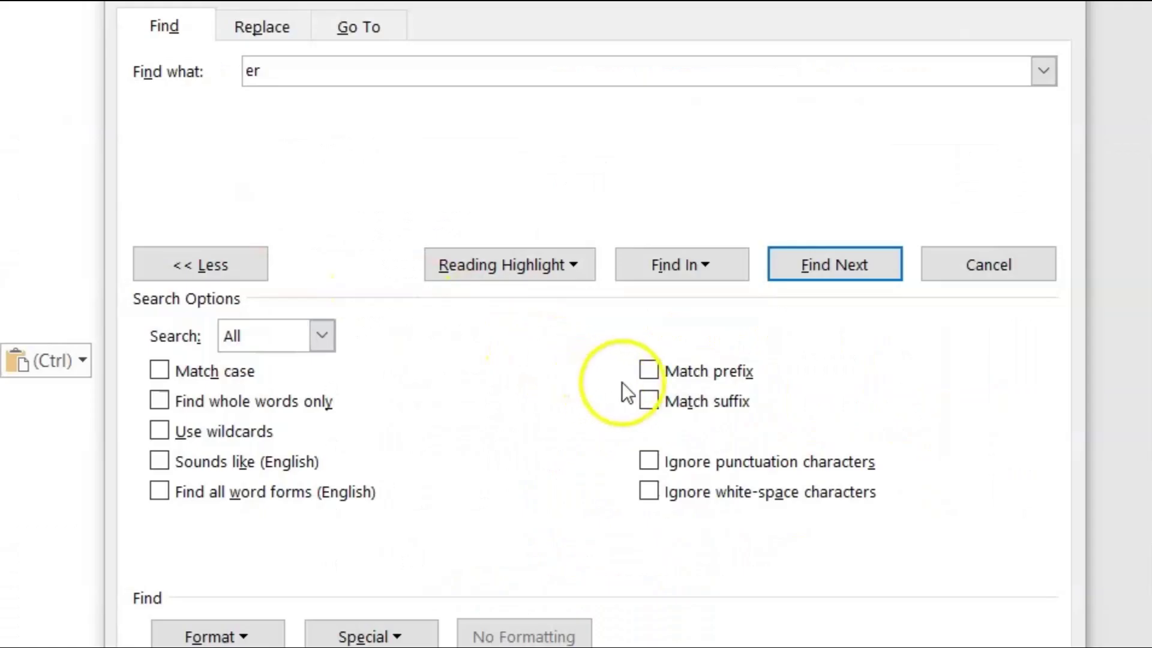
Step: With Match suffix back on, step through the 'er' endings in teacher, blender and driver to the document's end
{"action": "left_click", "coordinate": [649, 401]}
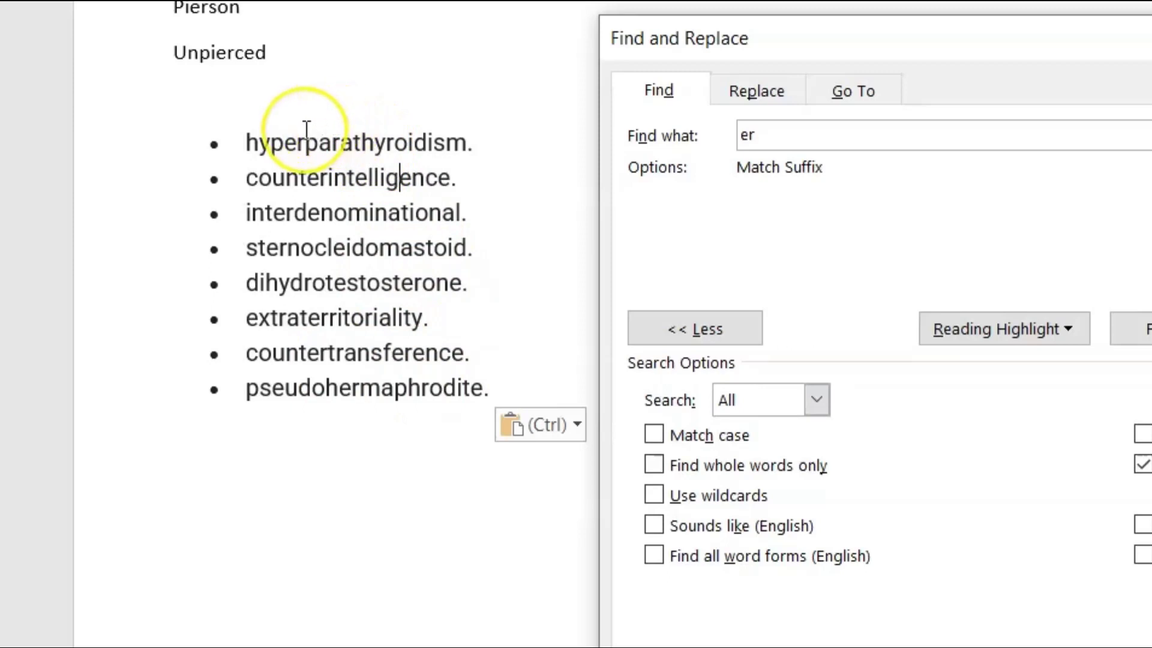
{"action": "left_click", "coordinate": [840, 418]}
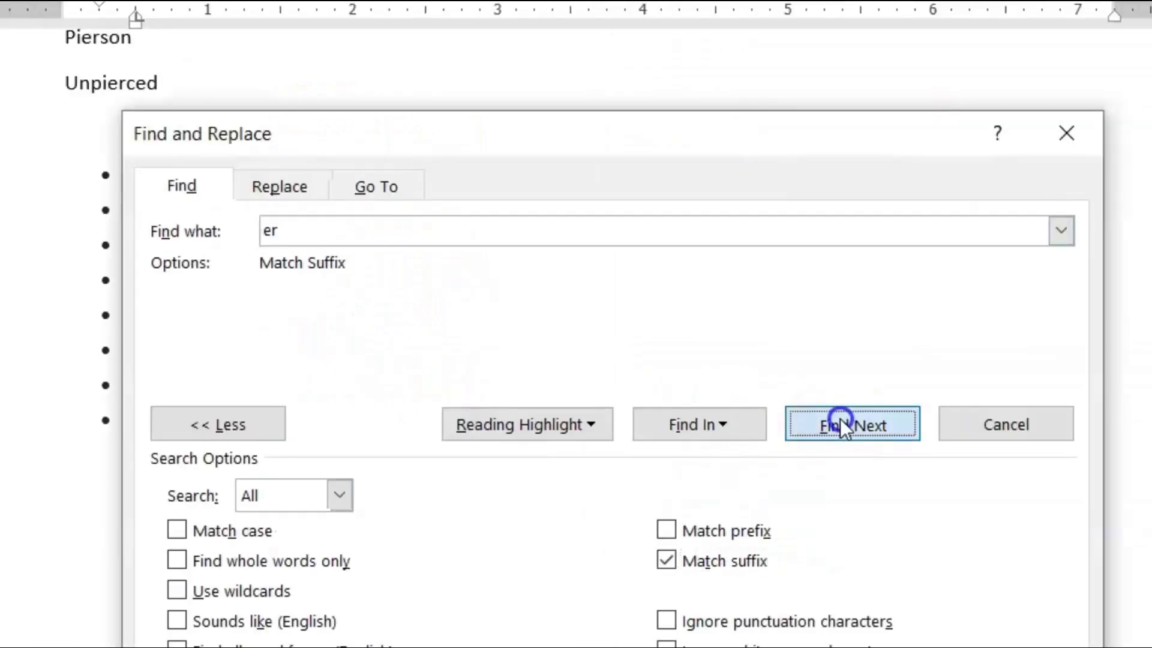
{"action": "left_click", "coordinate": [844, 428]}
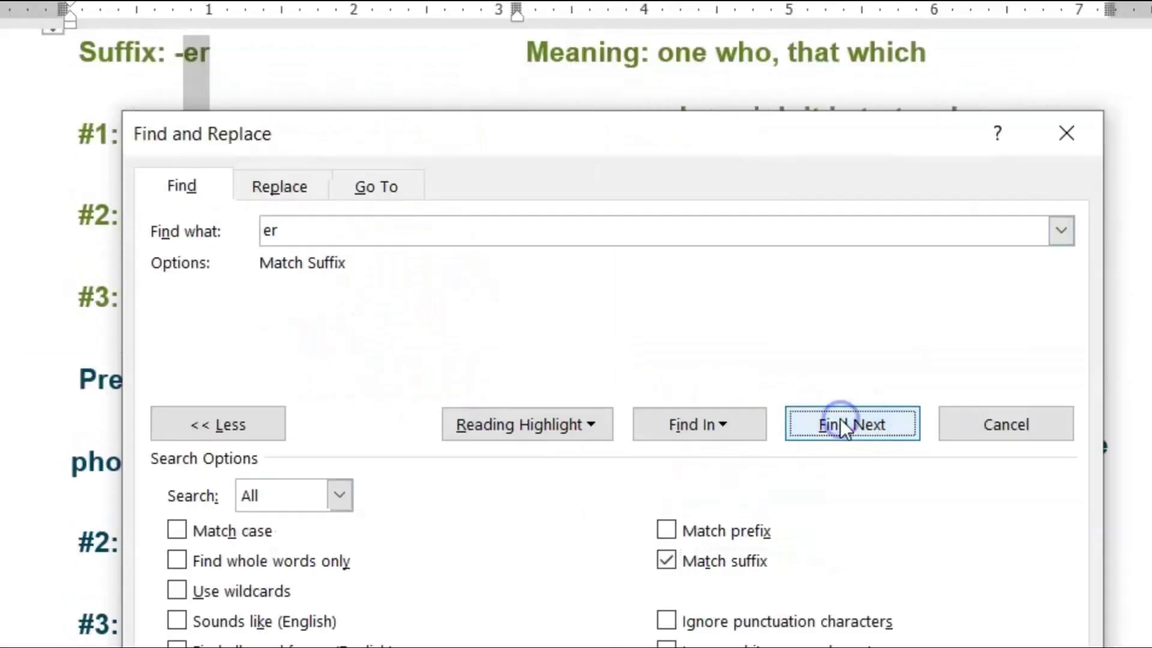
{"action": "left_click", "coordinate": [845, 428]}
{"action": "left_click", "coordinate": [840, 503]}
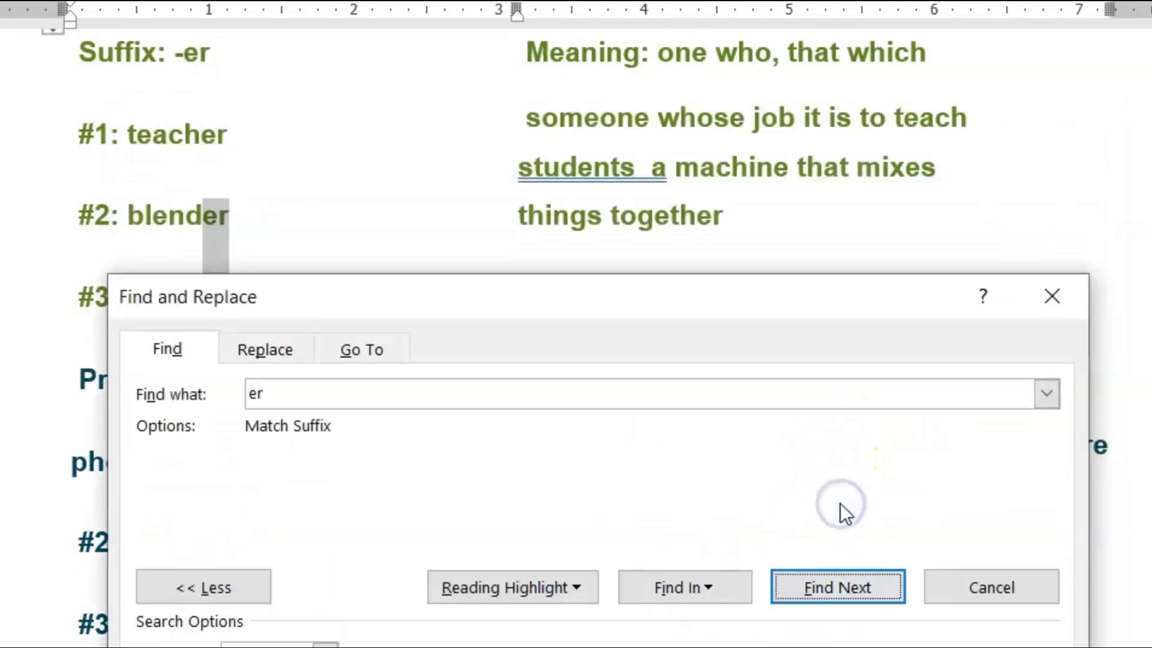
{"action": "left_click", "coordinate": [834, 589]}
{"action": "left_click", "coordinate": [833, 588]}
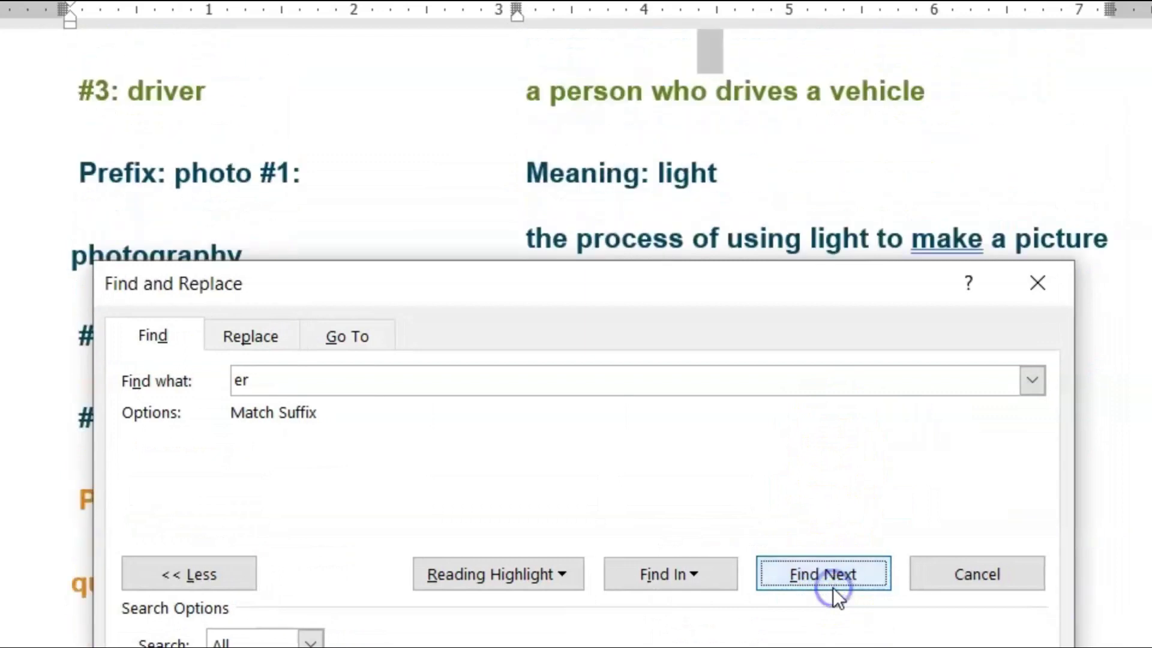
{"action": "left_click", "coordinate": [818, 582]}
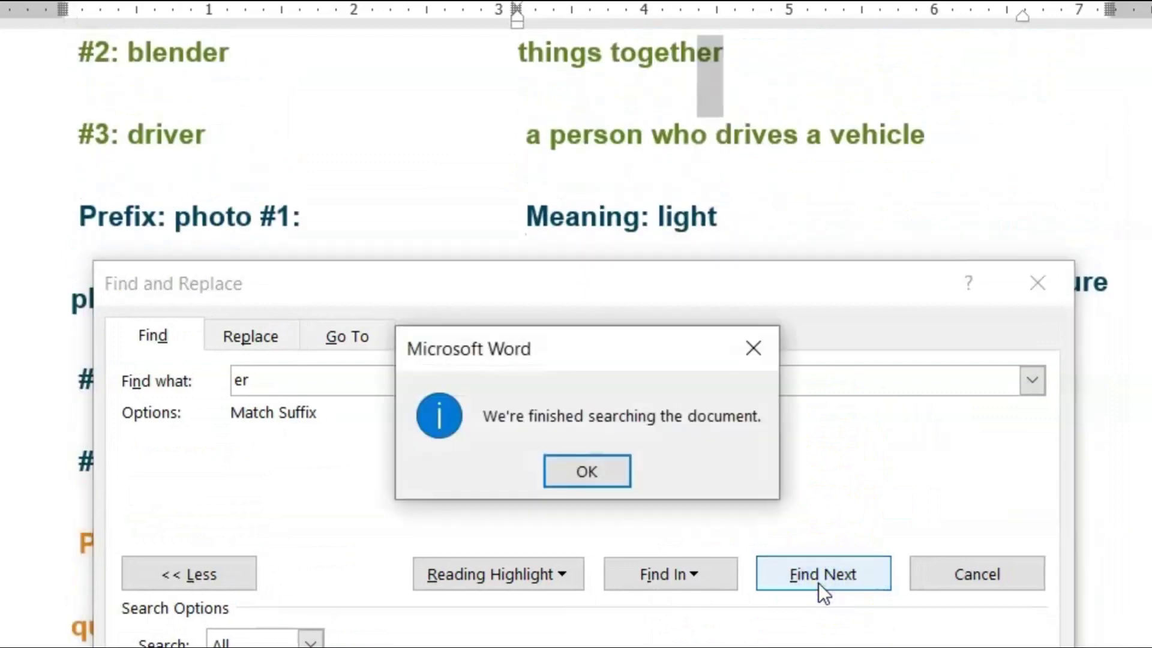
{"action": "left_click", "coordinate": [593, 493]}
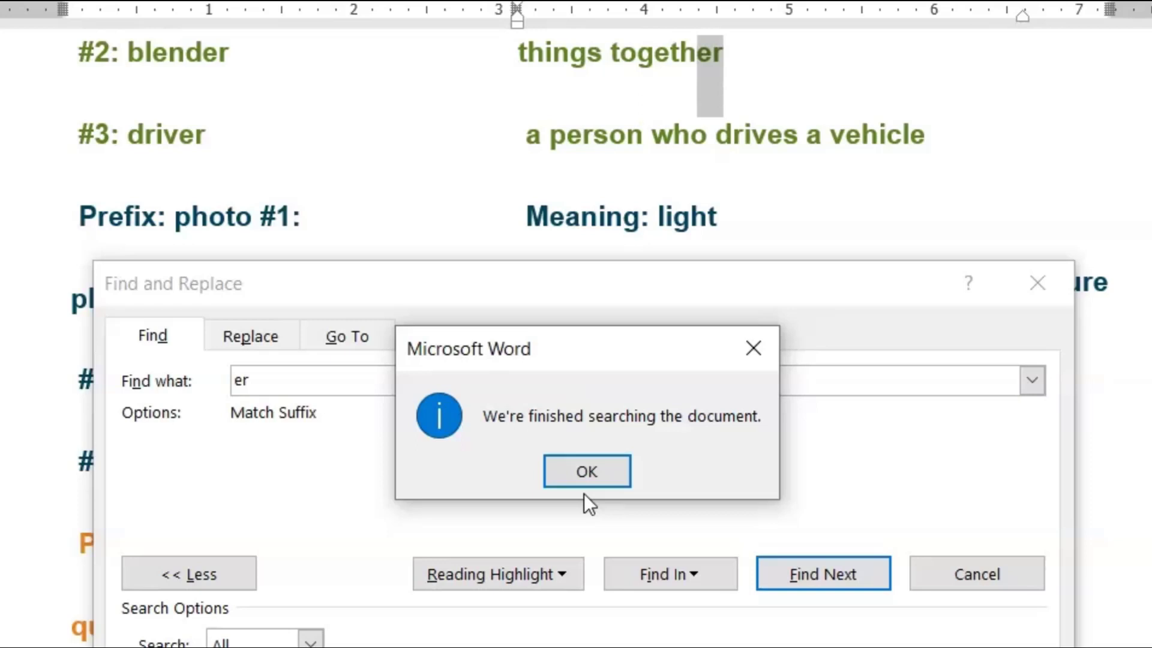
Step: Dismiss the finished notice, switch to Match prefix, and bring the quad words into view
{"action": "left_click", "coordinate": [738, 352]}
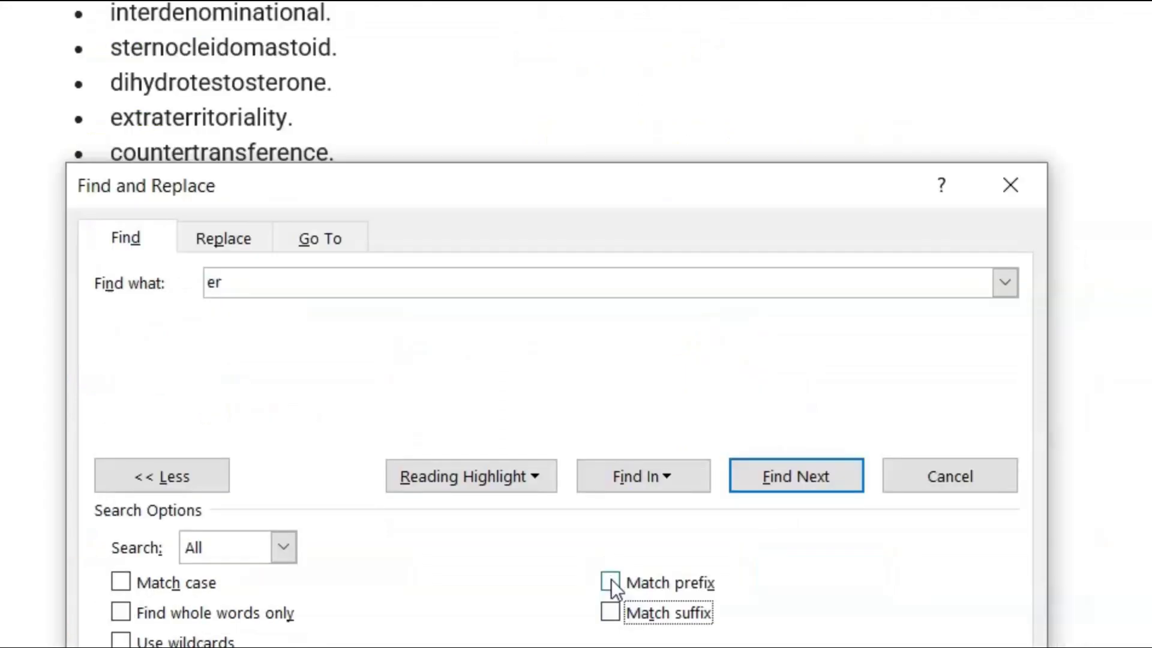
{"action": "left_click", "coordinate": [611, 583]}
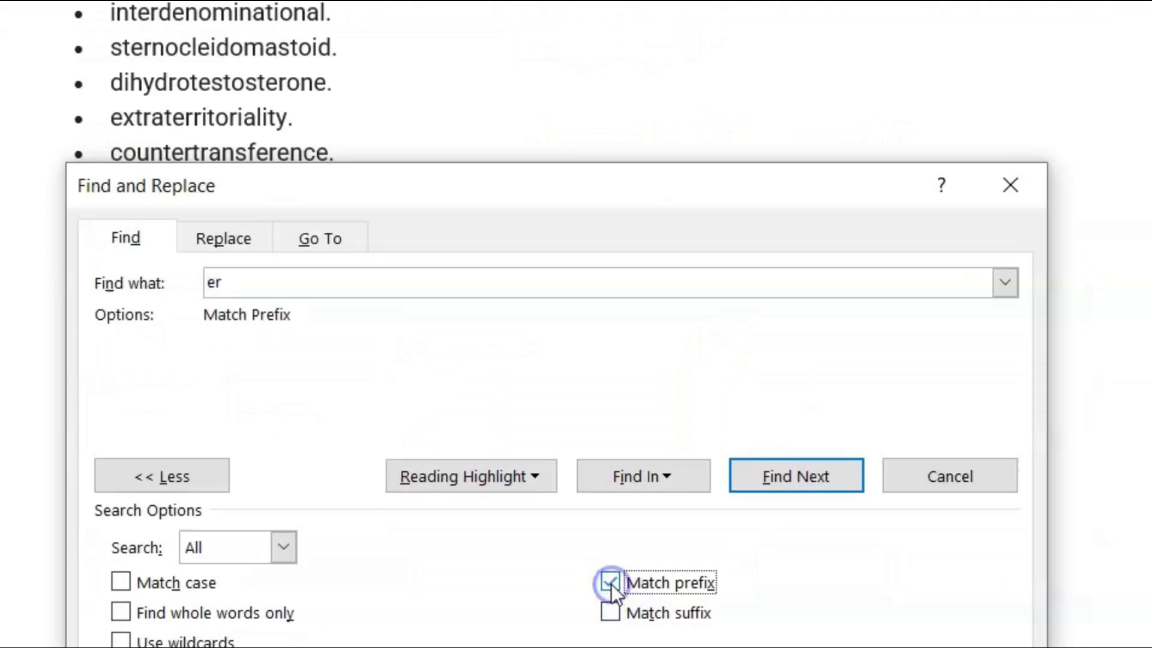
{"action": "left_click", "coordinate": [334, 48]}
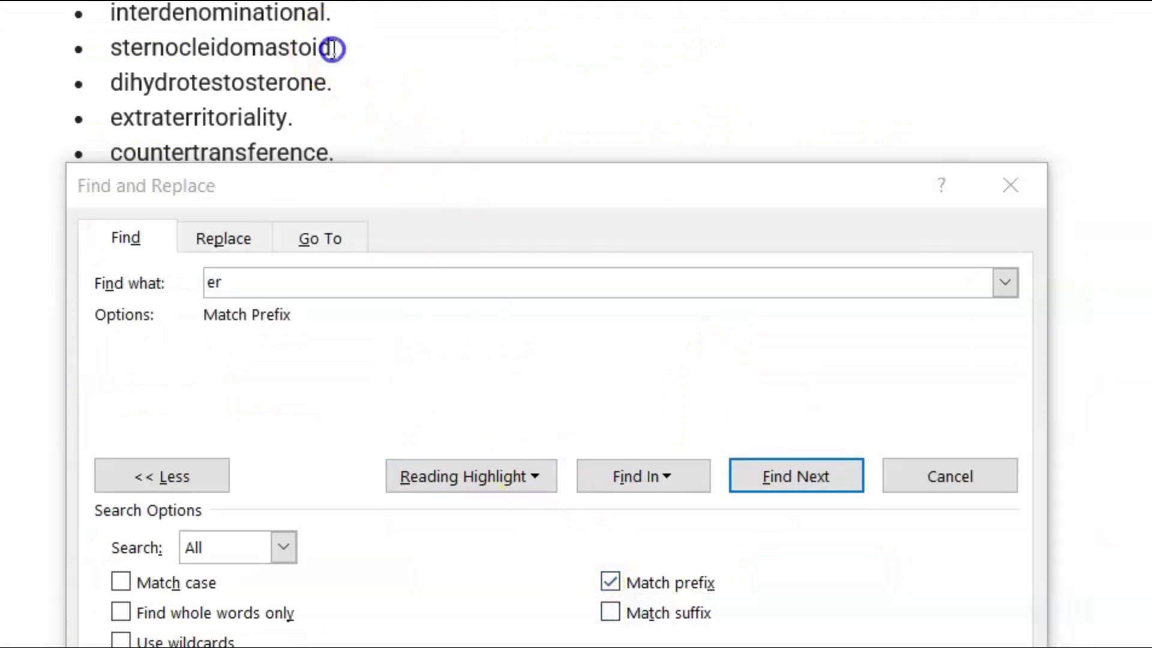
{"action": "scroll", "coordinate": [334, 49], "scroll_direction": "up", "scroll_amount": 15}
{"action": "scroll", "coordinate": [334, 48], "scroll_direction": "up", "scroll_amount": 10}
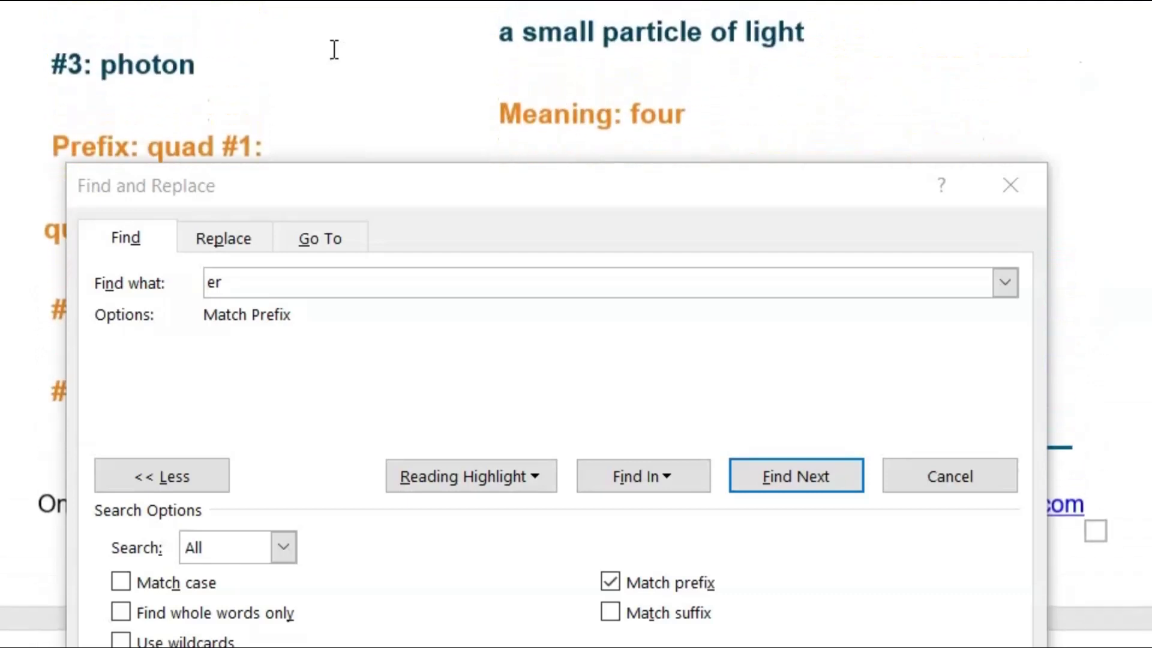
{"action": "scroll", "coordinate": [334, 49], "scroll_direction": "down", "scroll_amount": 4}
{"action": "scroll", "coordinate": [334, 50], "scroll_direction": "up", "scroll_amount": 1}
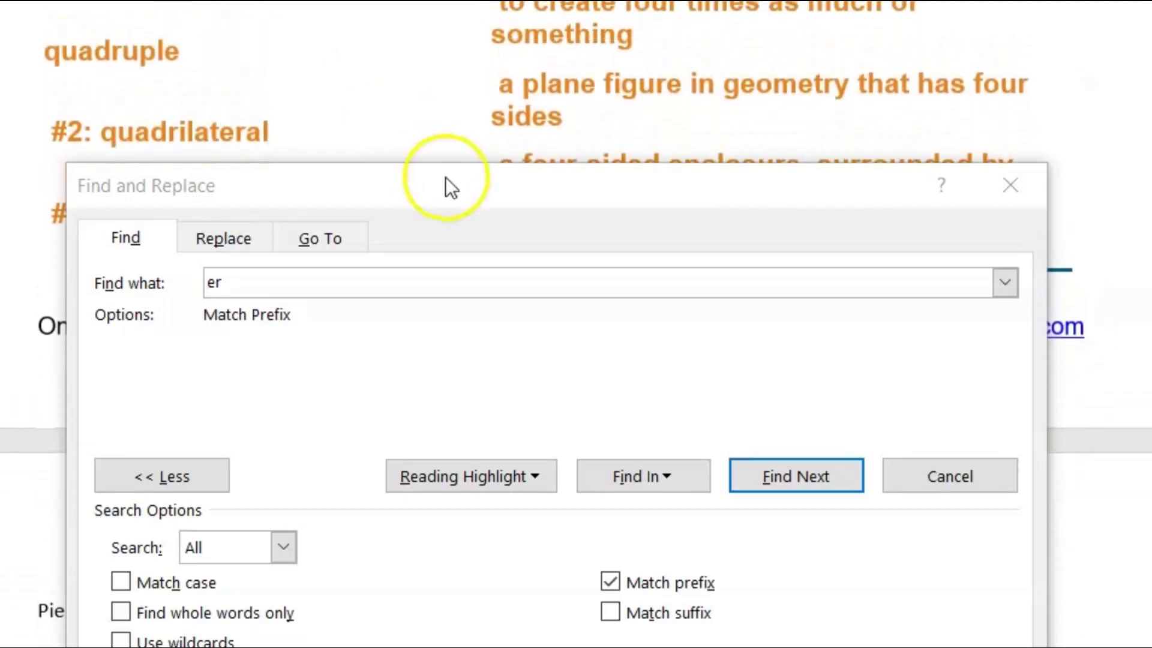
{"action": "left_click_drag", "start_coordinate": [483, 180], "coordinate": [818, 92]}
Step: Search for the prefix 'quad', landing on 'quadrant' and skipping 'squadron'
{"action": "type", "text": "quad"}
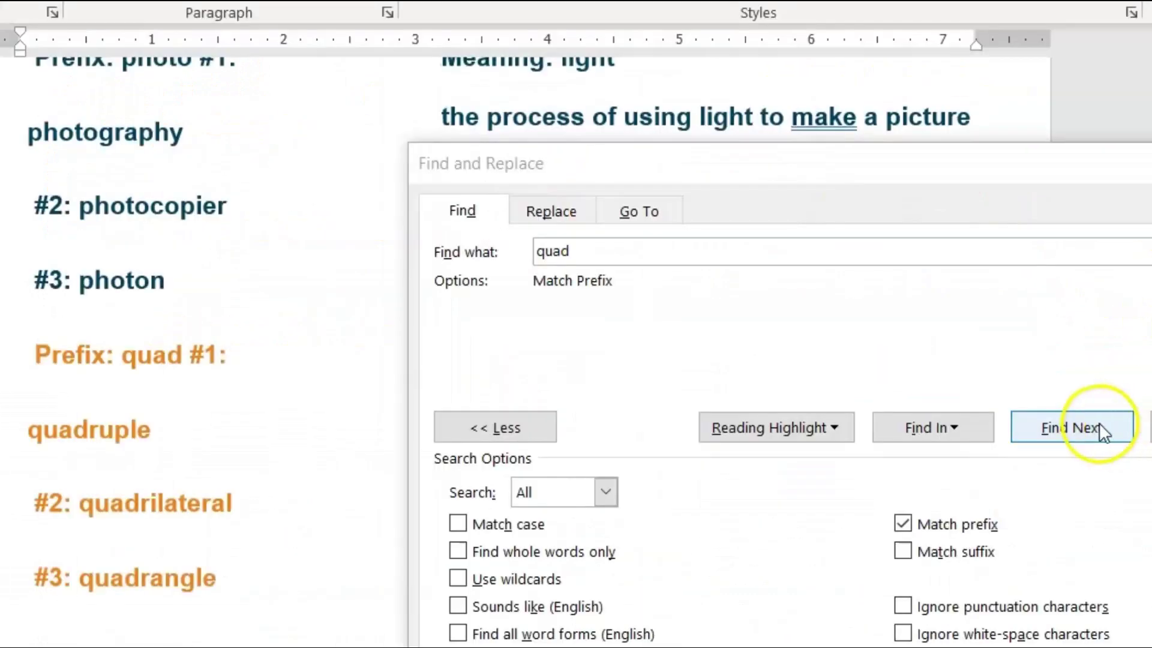
{"action": "left_click", "coordinate": [1099, 425]}
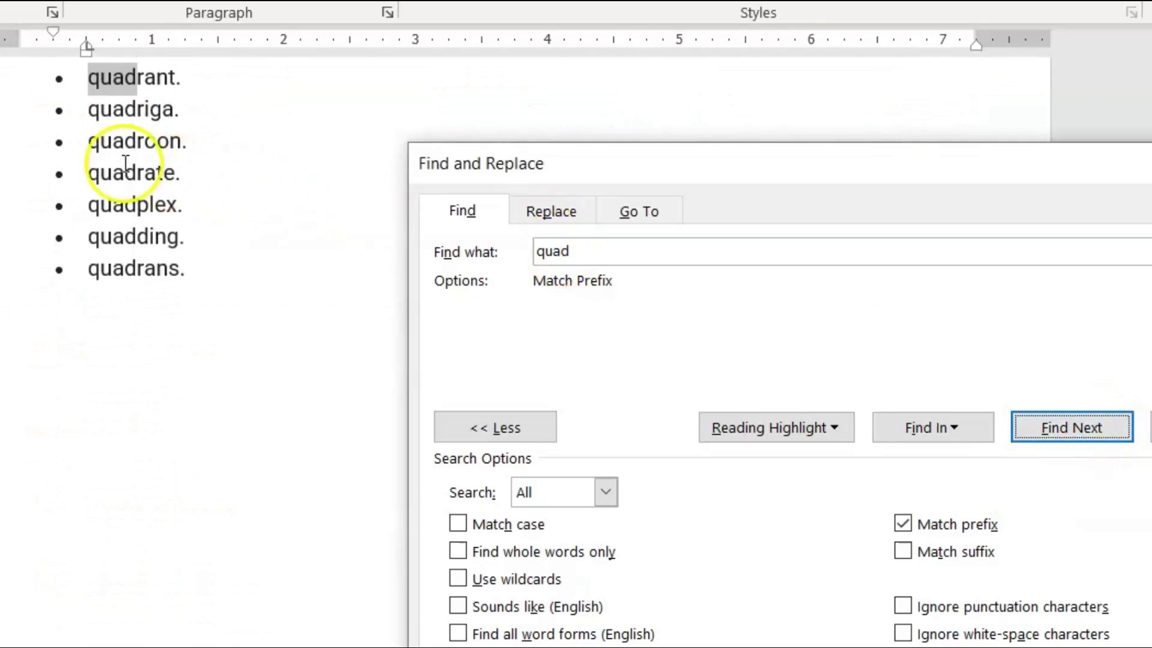
{"action": "scroll", "coordinate": [125, 164], "scroll_direction": "up", "scroll_amount": 2}
{"action": "scroll", "coordinate": [125, 164], "scroll_direction": "up", "scroll_amount": 2}
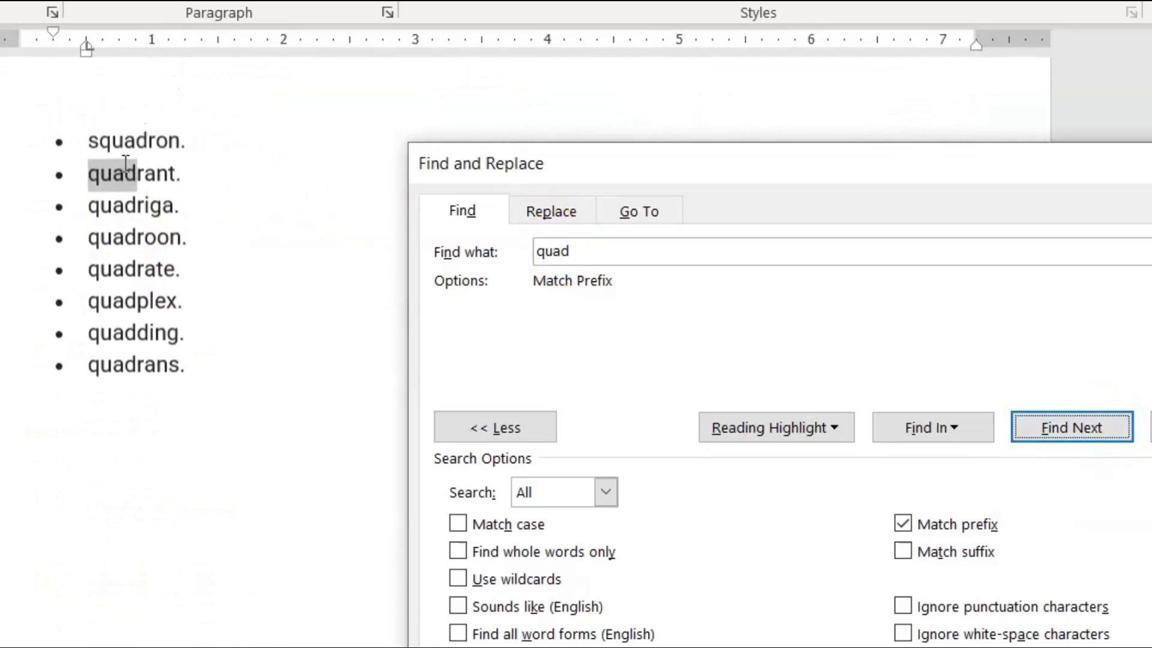
{"action": "left_click_drag", "start_coordinate": [496, 157], "coordinate": [303, 117]}
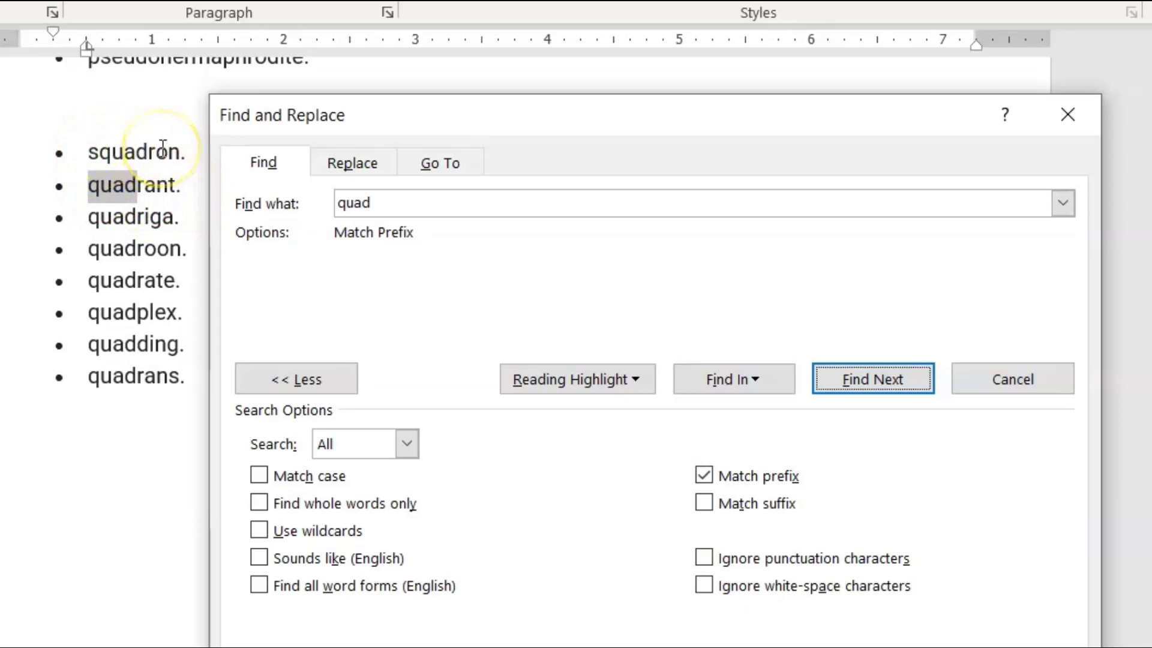
Step: Point out 'squadron', then step through quad matches in quadriga, quadroon, quadrate, quadplex, quadding and quadrans
{"action": "left_click", "coordinate": [103, 152]}
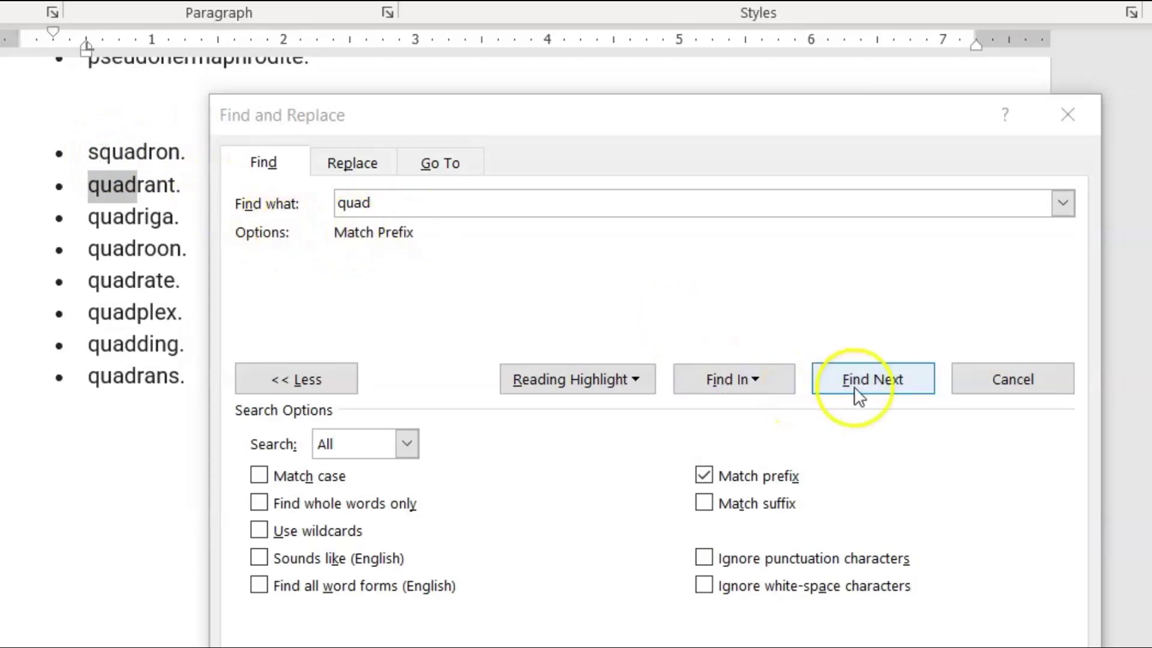
{"action": "left_click", "coordinate": [881, 394]}
{"action": "left_click", "coordinate": [880, 394]}
{"action": "left_click", "coordinate": [881, 393]}
{"action": "left_click", "coordinate": [881, 393]}
{"action": "left_click", "coordinate": [880, 394]}
{"action": "left_click", "coordinate": [881, 394]}
{"action": "left_click", "coordinate": [881, 393]}
{"action": "left_click", "coordinate": [880, 394]}
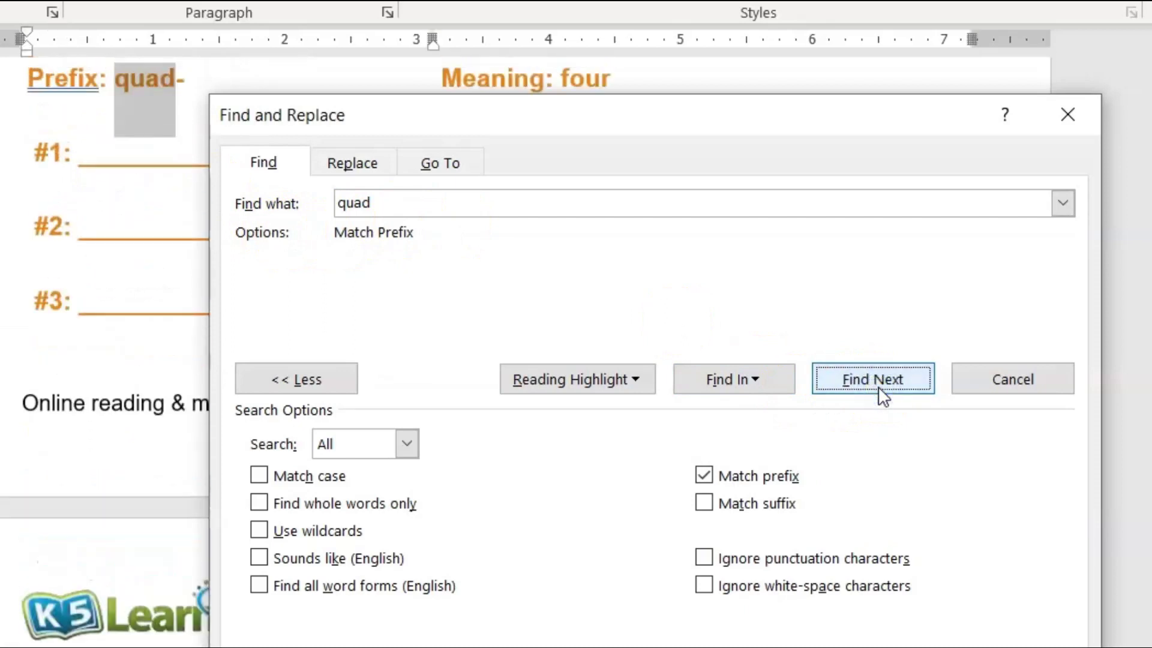
Step: Continue through quadruple, quadrilateral and quadrangle to the document's end, then select 'squadron'
{"action": "left_click", "coordinate": [881, 394]}
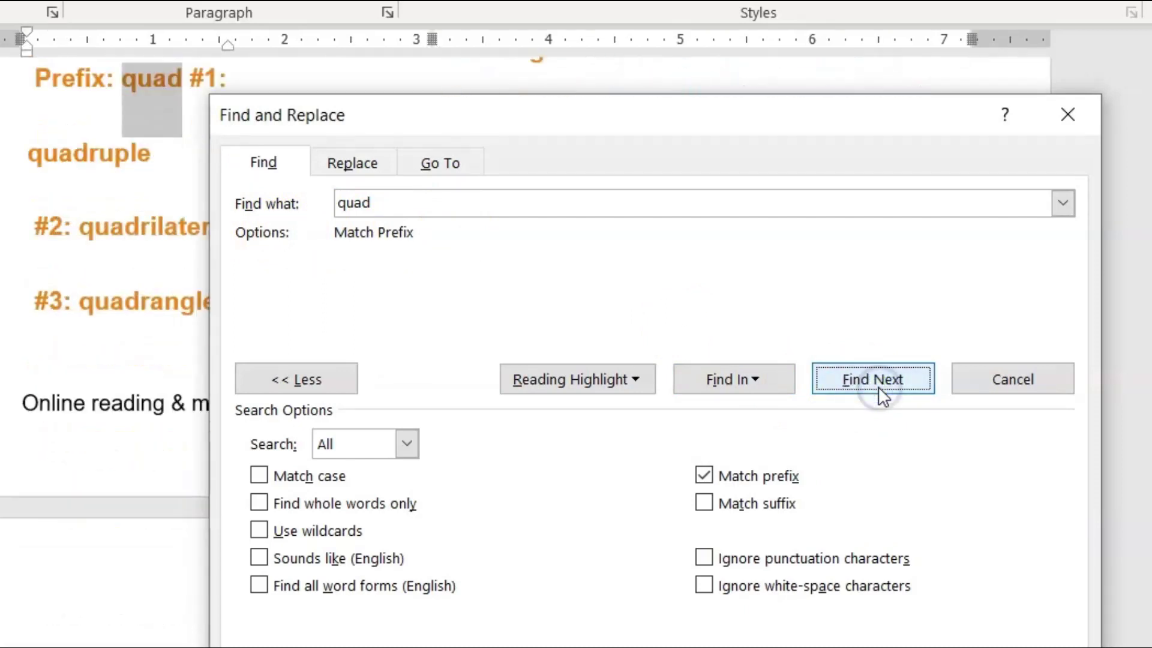
{"action": "left_click", "coordinate": [881, 393]}
{"action": "left_click", "coordinate": [878, 386]}
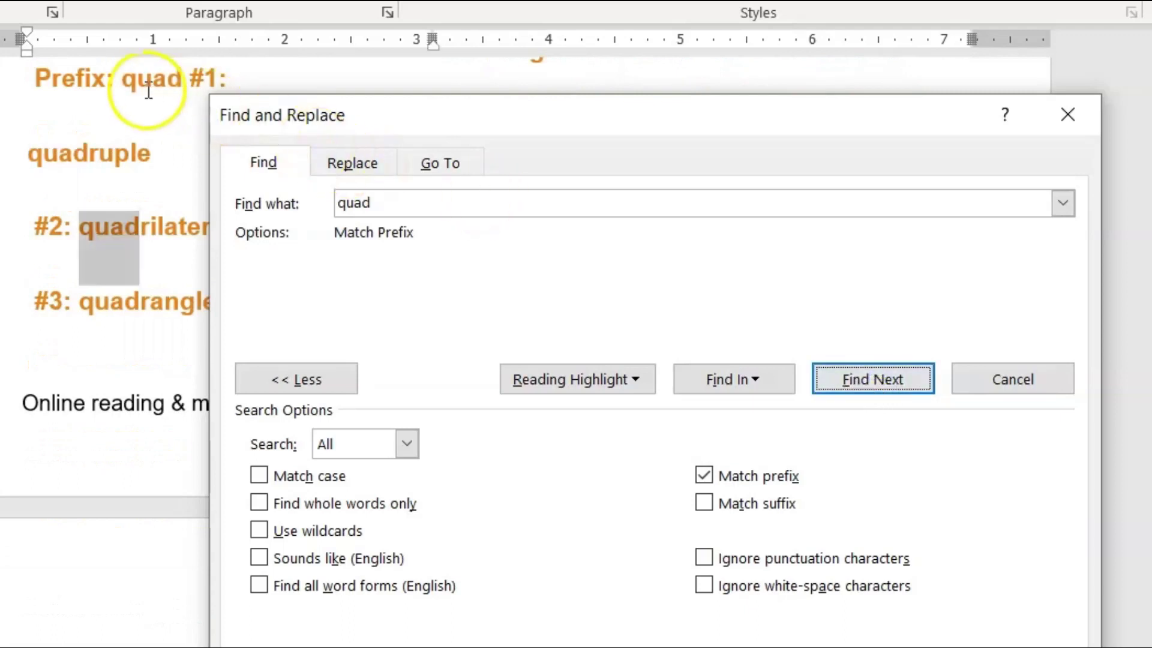
{"action": "left_click", "coordinate": [184, 78]}
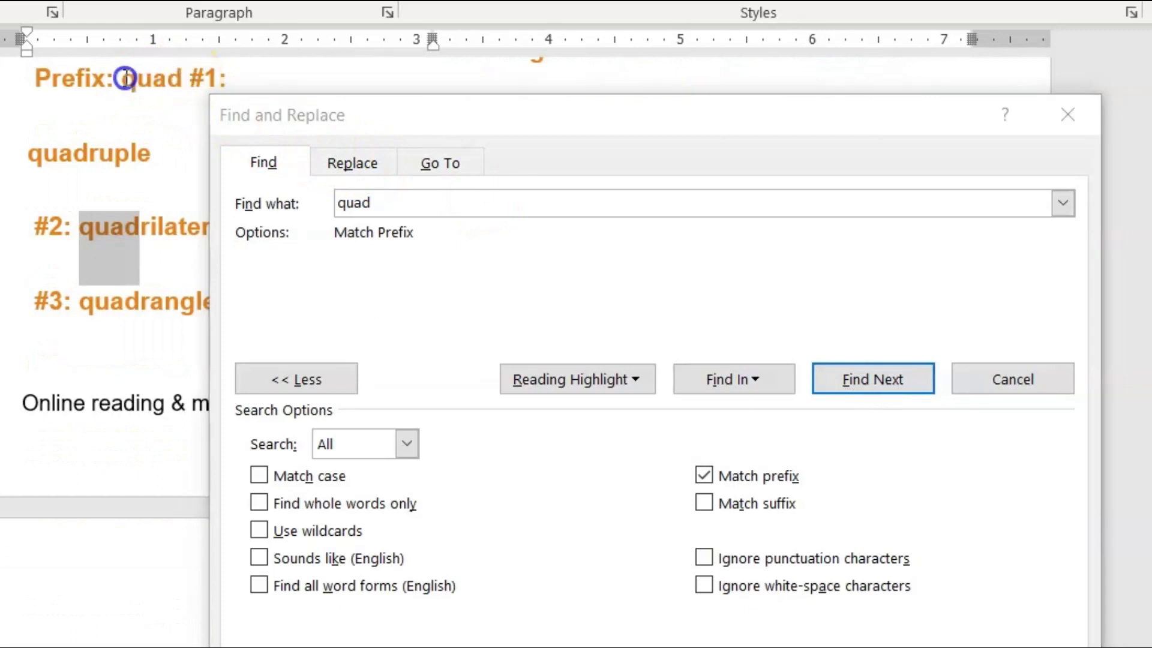
{"action": "left_click", "coordinate": [888, 398]}
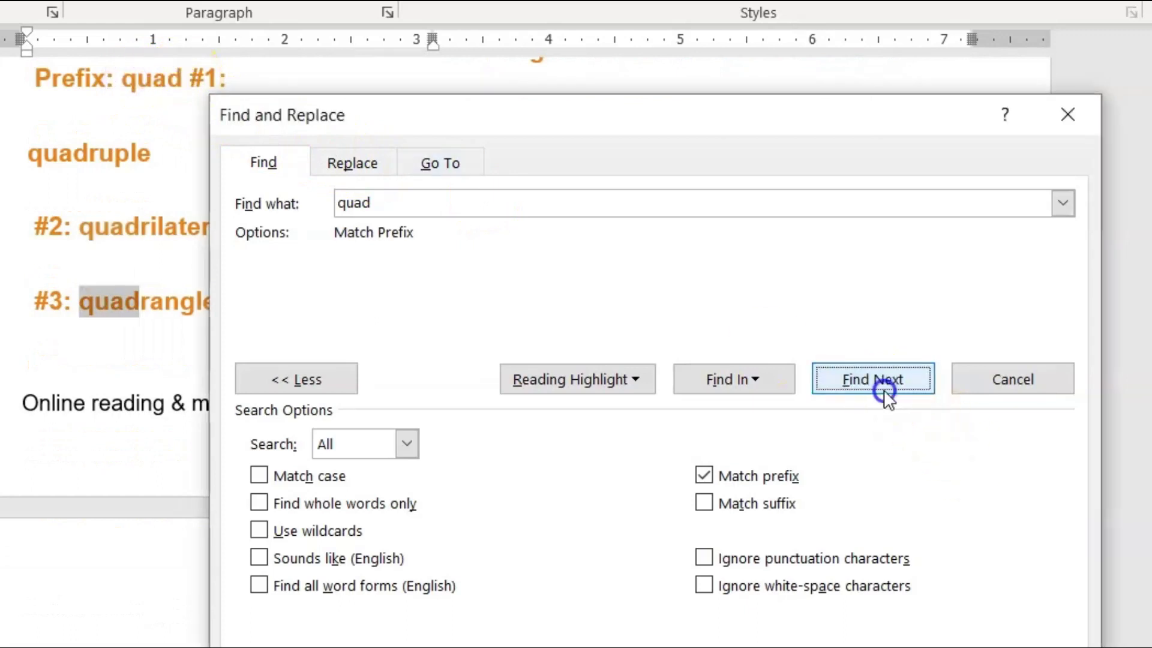
{"action": "left_click", "coordinate": [880, 390]}
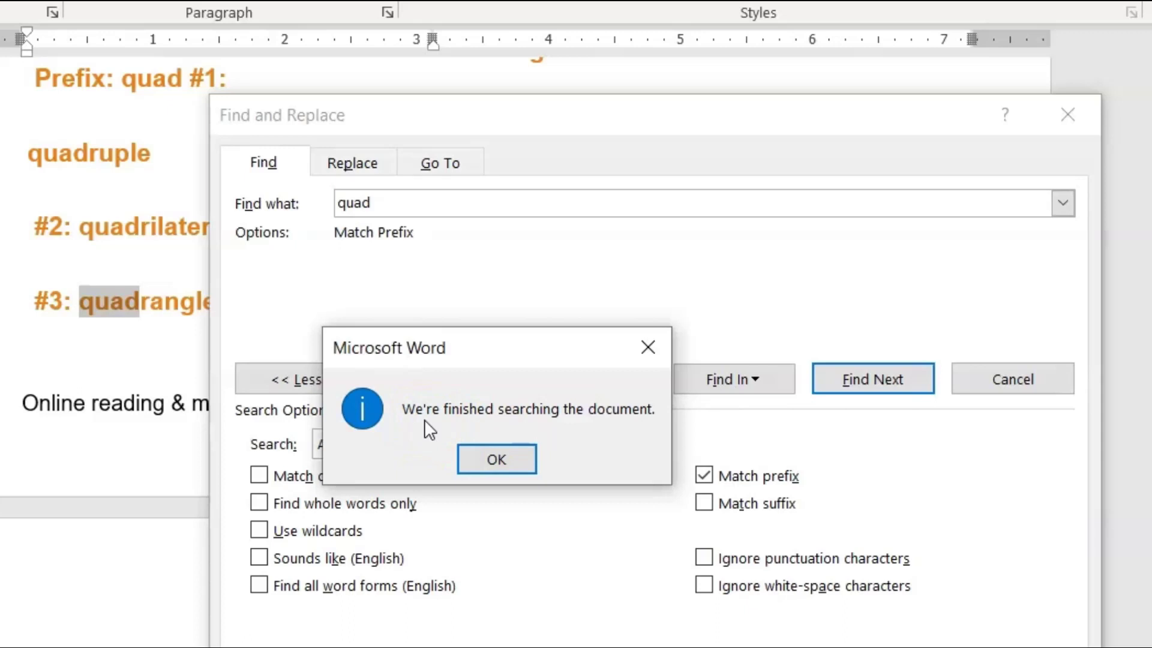
{"action": "left_click", "coordinate": [498, 457]}
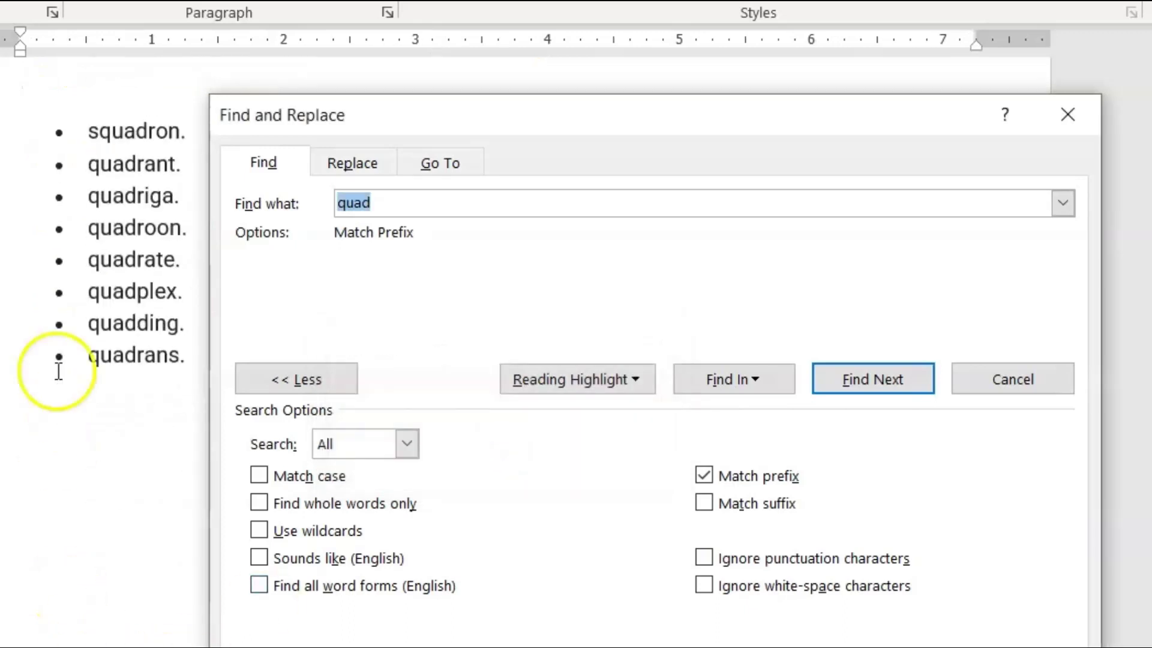
{"action": "left_click", "coordinate": [84, 132]}
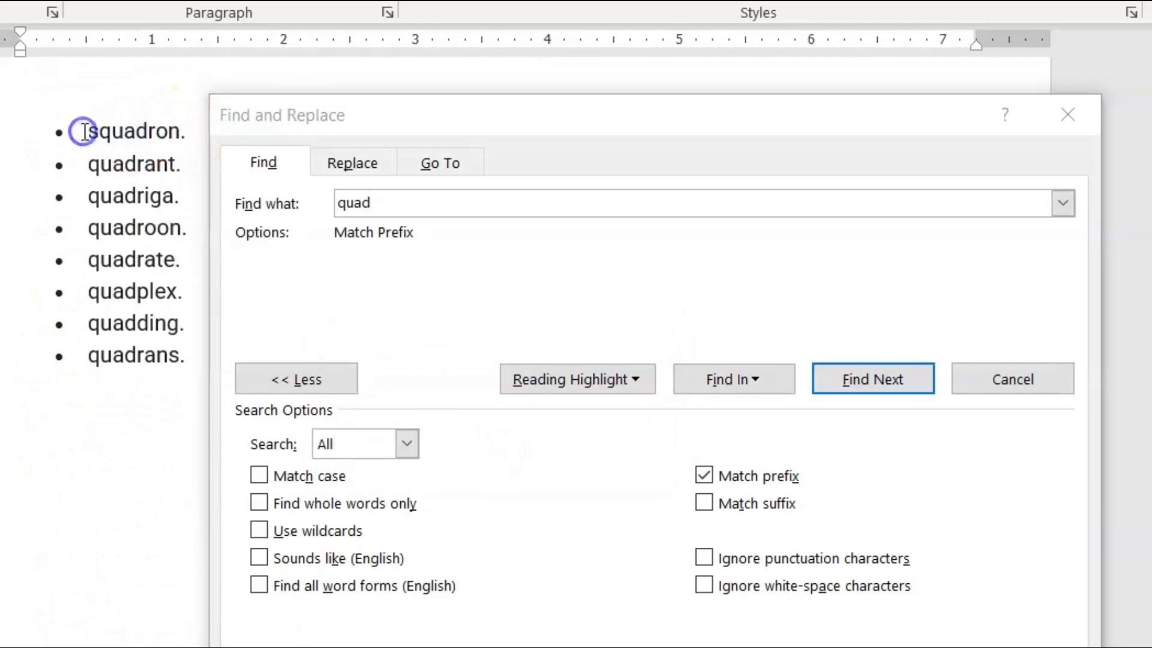
{"action": "triple_click", "coordinate": [84, 131]}
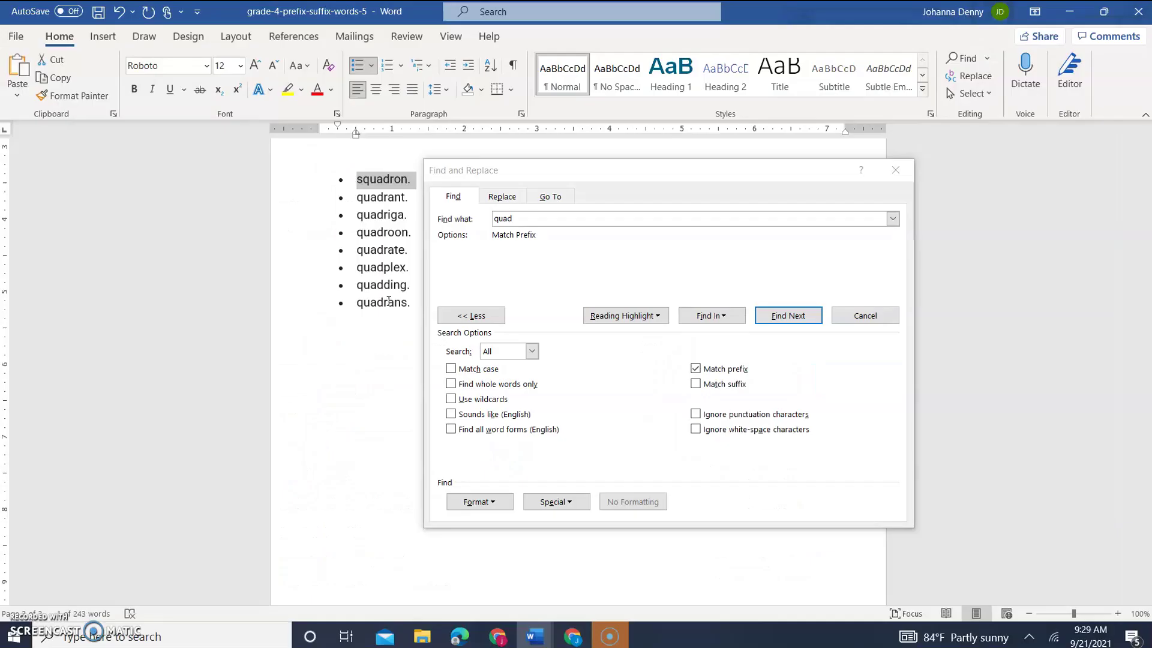